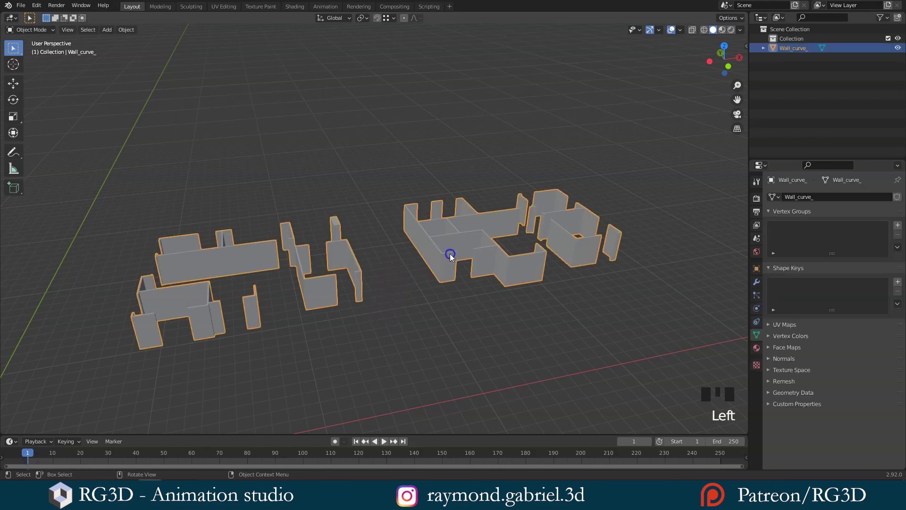
Step: Import Slab.dxf as an AutoCAD DXF and select the new Slab_curve_005 outline
middle_click_drag(449, 256, 434, 271, "shift")
scroll(435, 262, "down", 2)
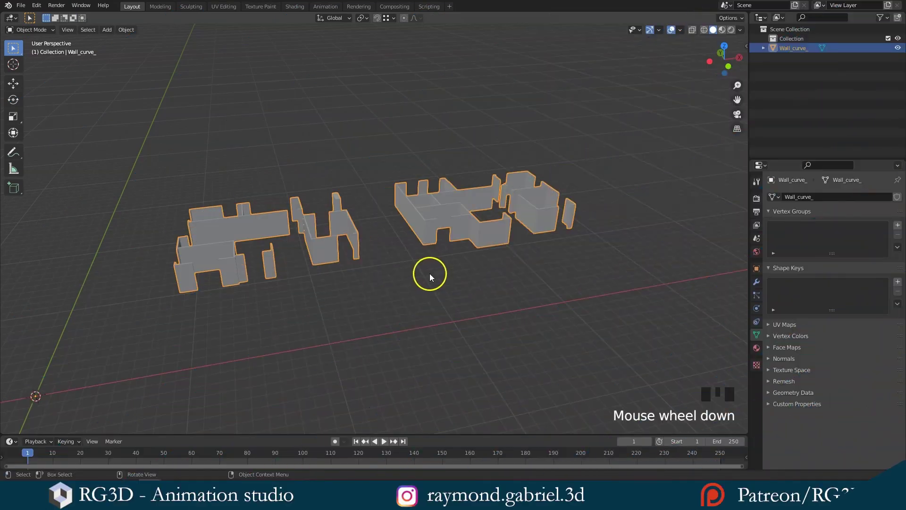
left_click(21, 5)
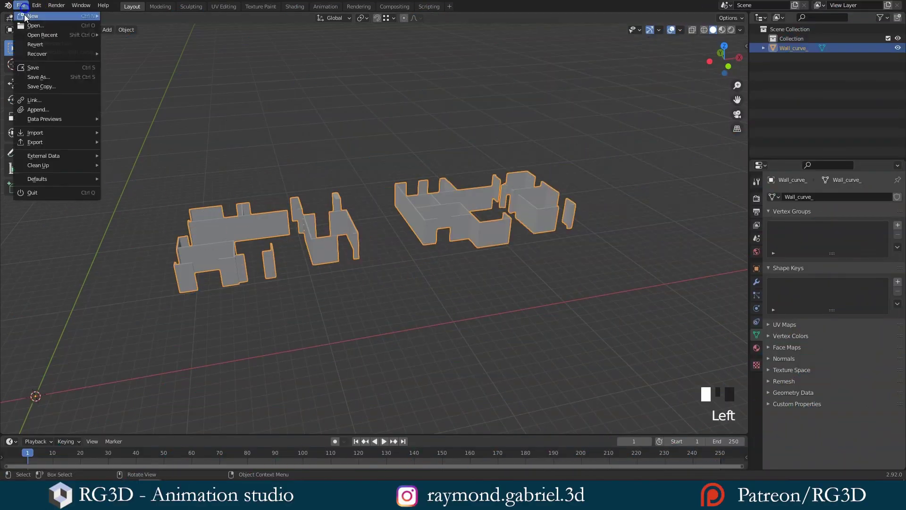
left_click(38, 133)
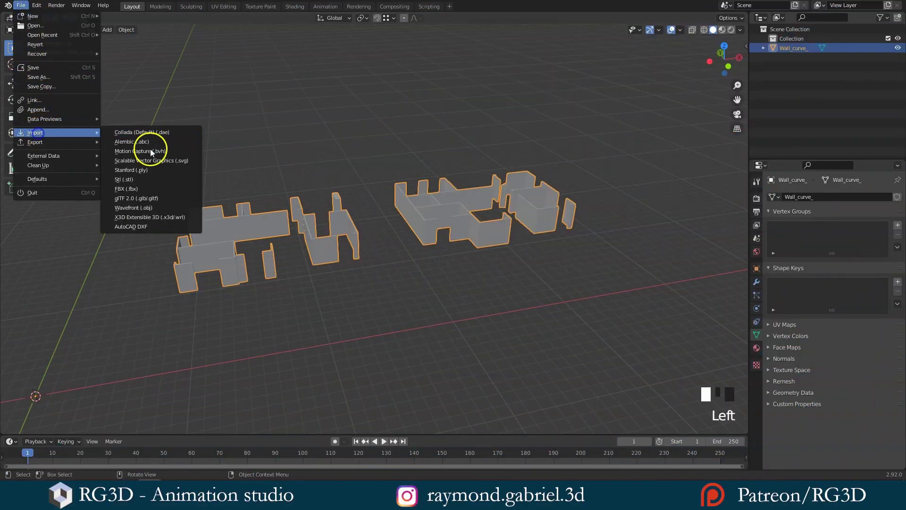
left_click(130, 227)
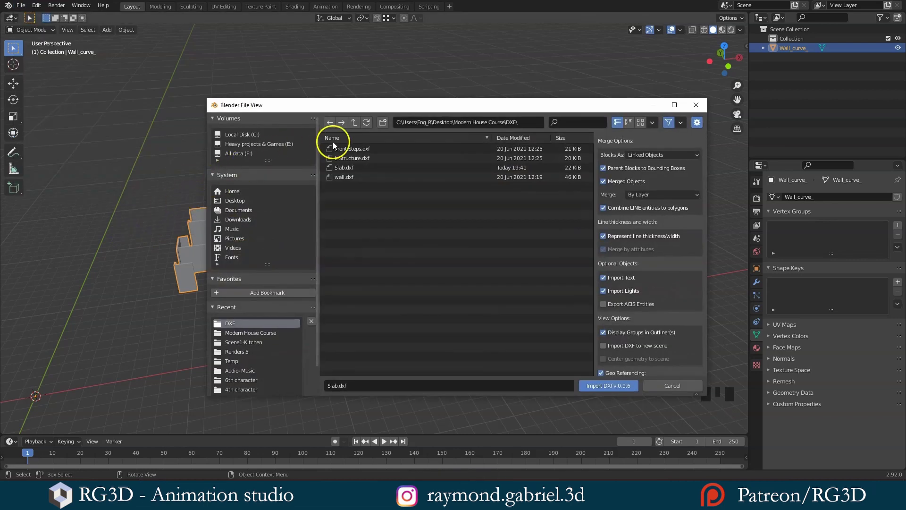
left_click(344, 168)
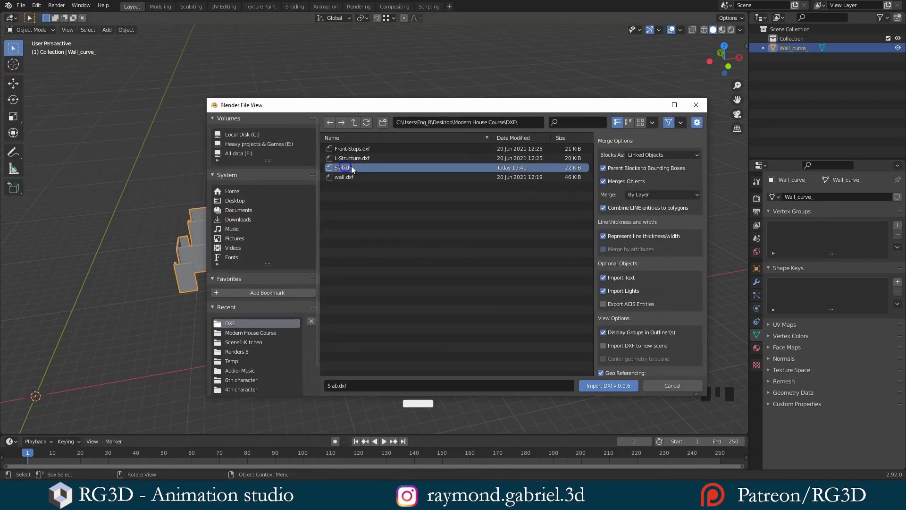
left_click(599, 387)
middle_click_drag(570, 286, 161, 267, "shift")
left_click(401, 259)
Step: Convert the Slab_curve_005 outline curve into a mesh
scroll(399, 279, "down", 2)
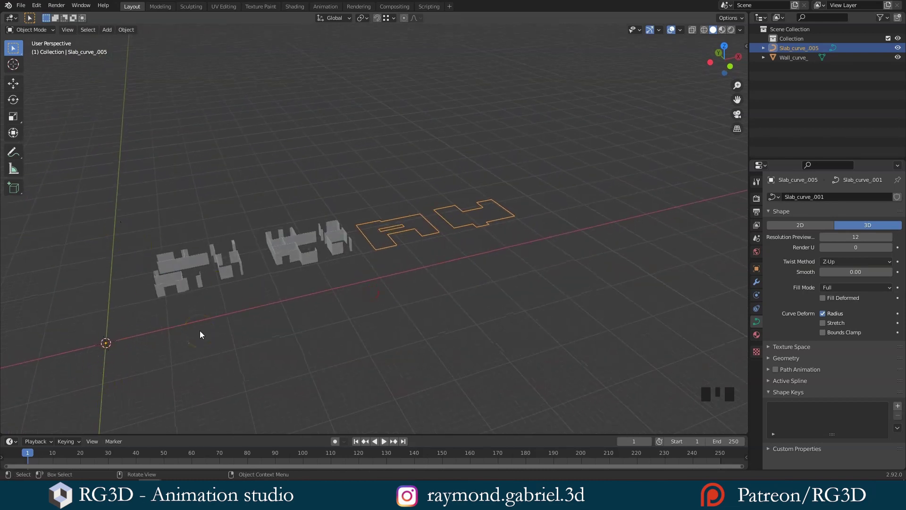
scroll(418, 241, "up", 3)
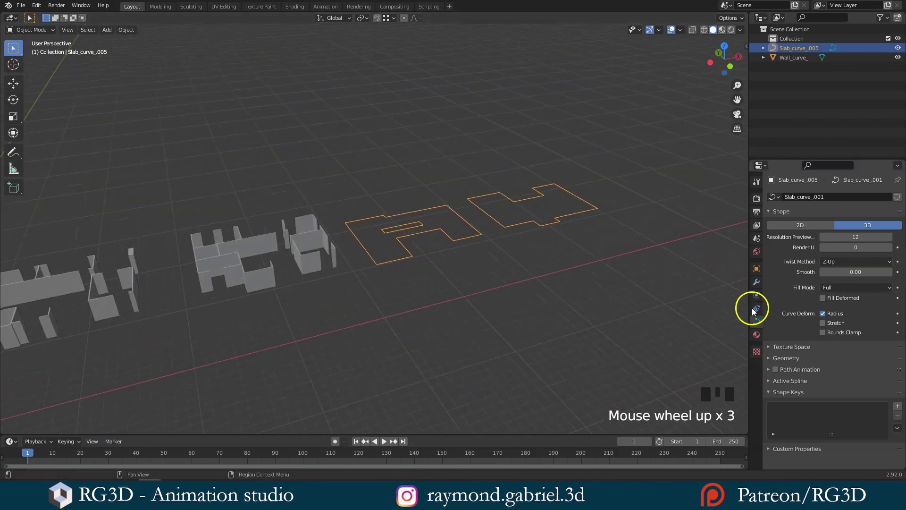
left_click(758, 321)
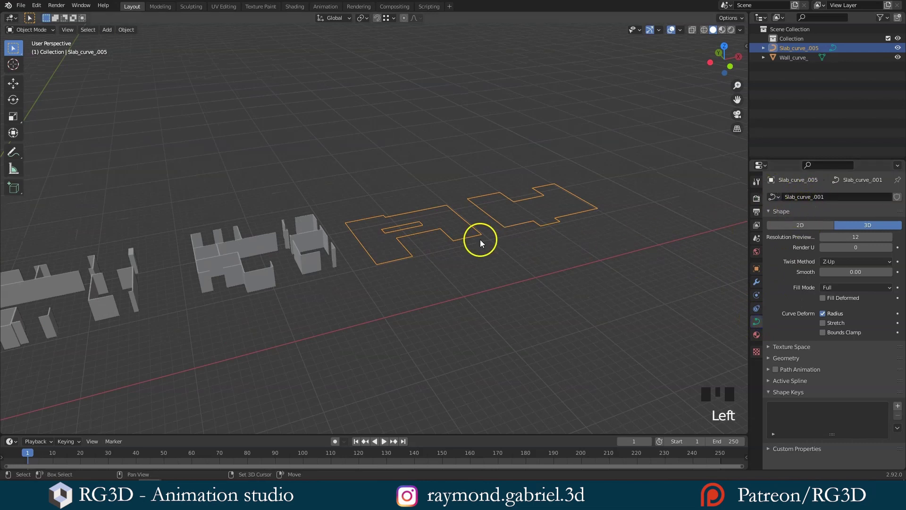
middle_click_drag(480, 238, 405, 282, "shift")
right_click(442, 273)
left_click(429, 273)
Step: In Edit Mode, merge all the slab's vertices by distance, removing 2 duplicates
scroll(376, 311, "up", 2)
key("Tab")
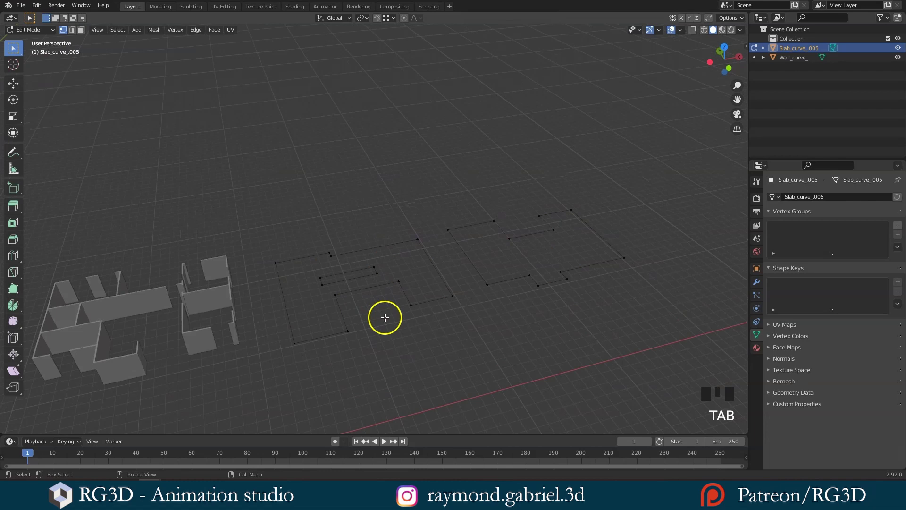
middle_click_drag(384, 318, 384, 309, "shift")
key("a")
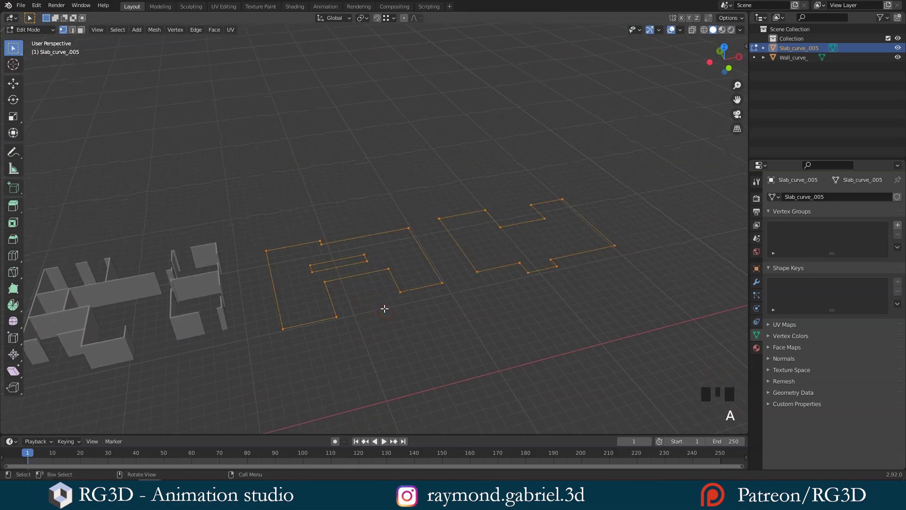
key("m")
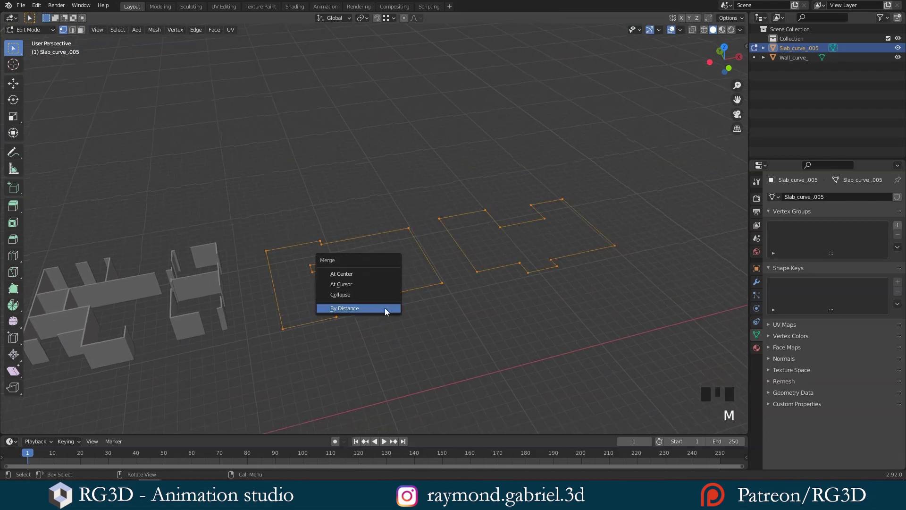
left_click(352, 310)
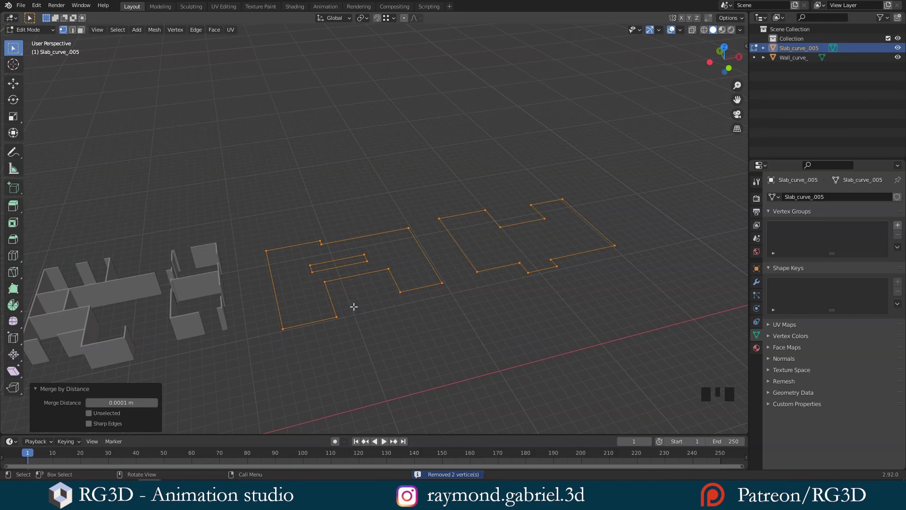
Step: Box-select the left outline's vertices and separate them into the new object Slab_curve_006
scroll(354, 307, "up", 1)
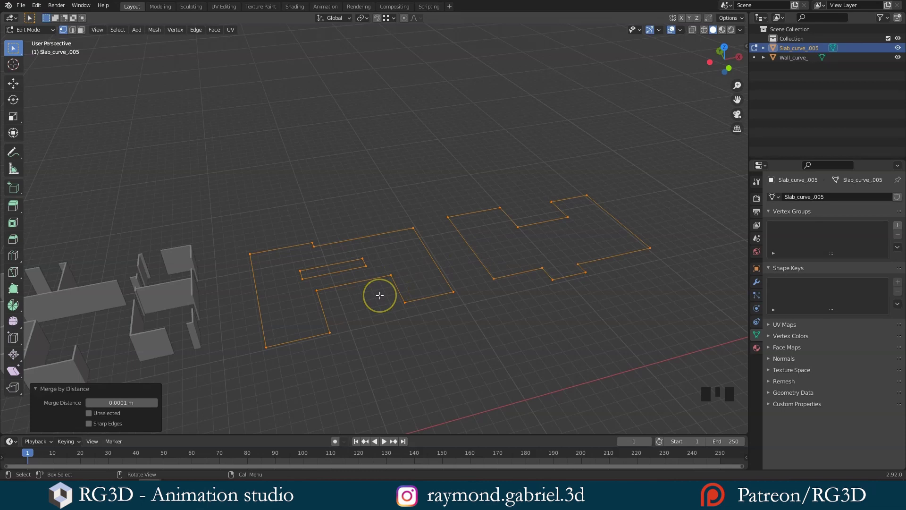
key("alt+a")
middle_click_drag(380, 295, 367, 292)
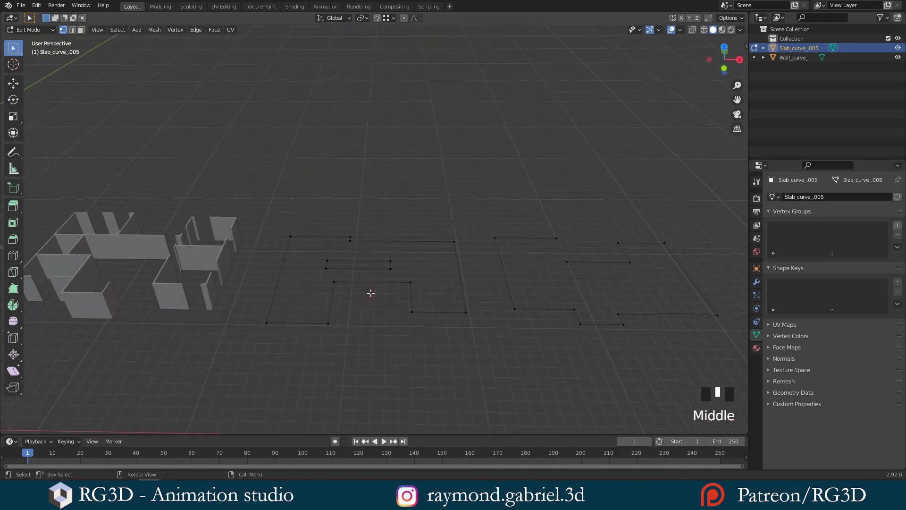
left_click(385, 346)
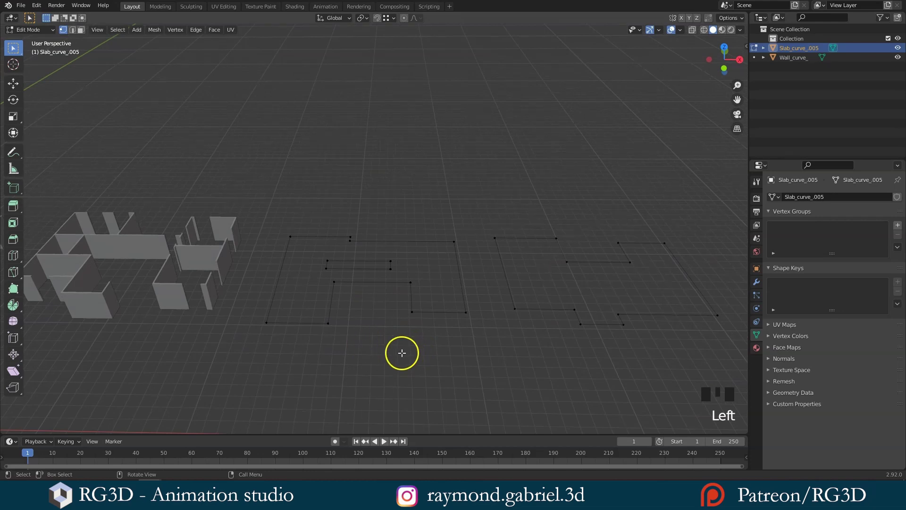
key("b")
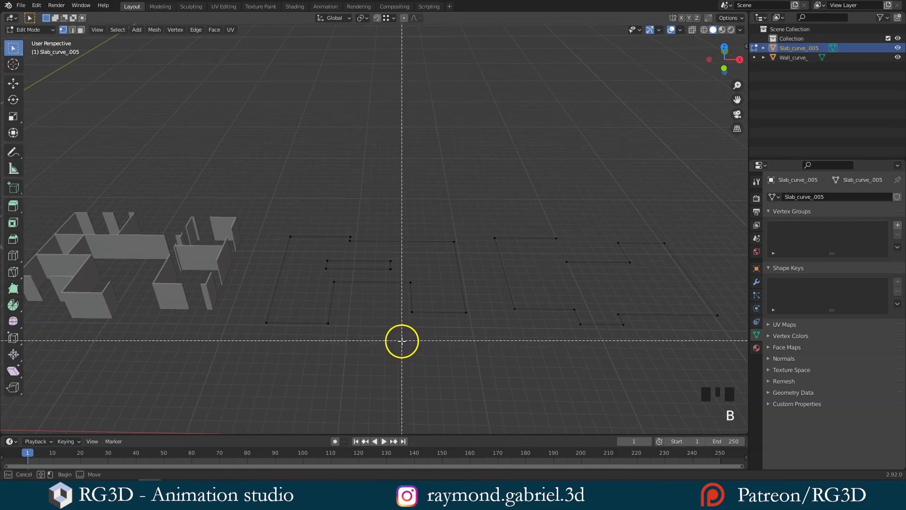
left_click_drag(466, 217, 259, 367)
middle_click_drag(378, 344, 414, 336)
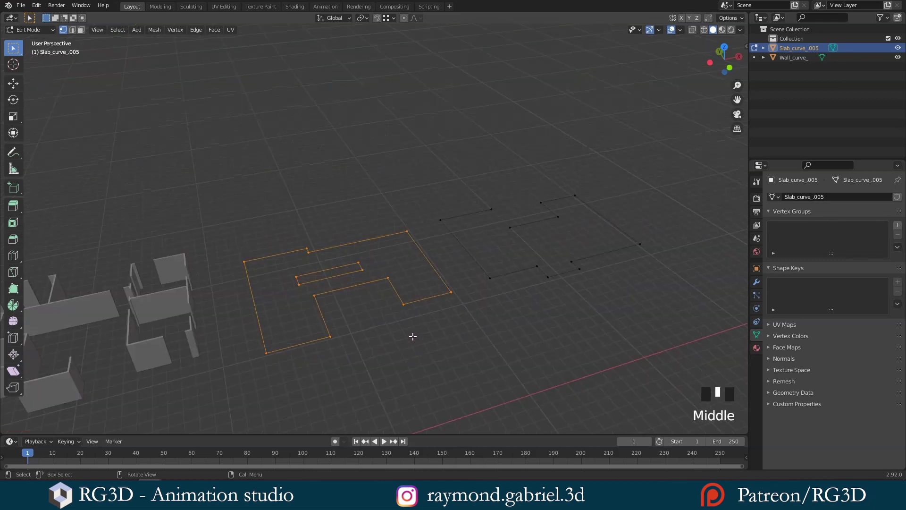
key("p")
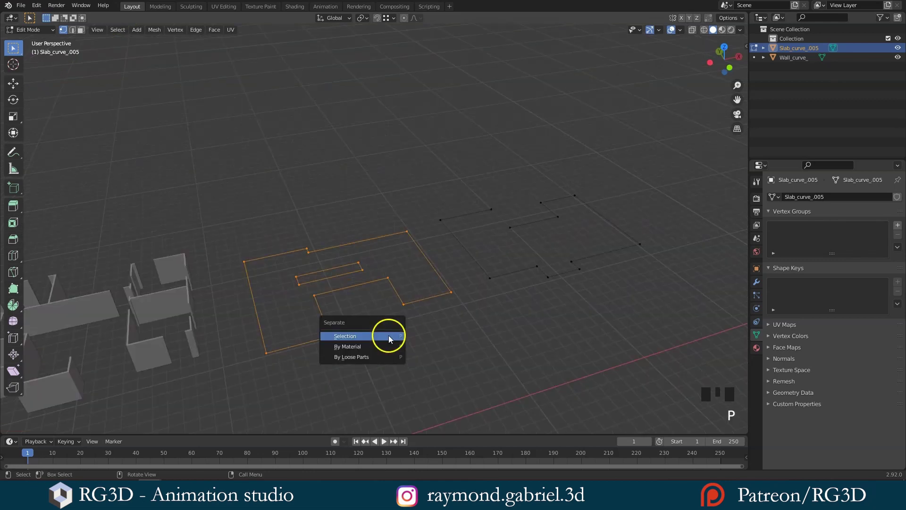
left_click(350, 338)
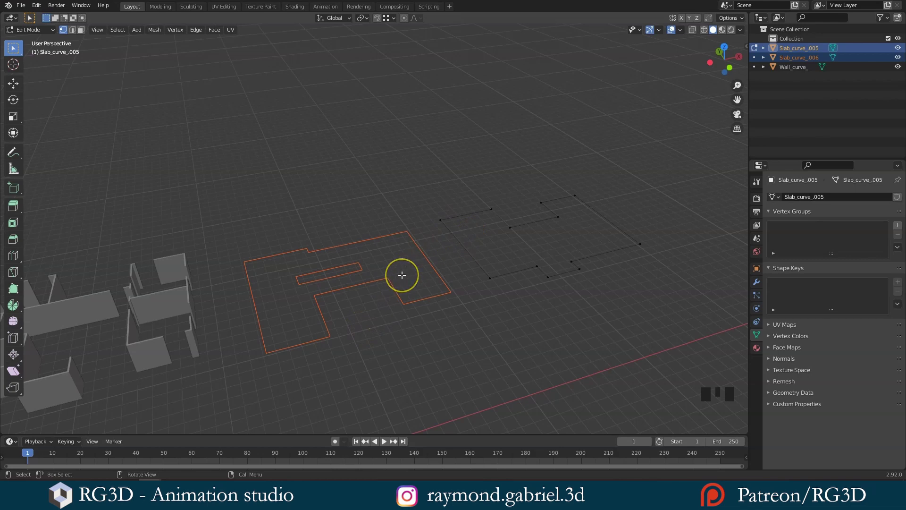
Step: Back in object mode, select only the left slab outline, Slab_curve_006
key("Tab")
middle_click_drag(404, 277, 429, 267, "shift")
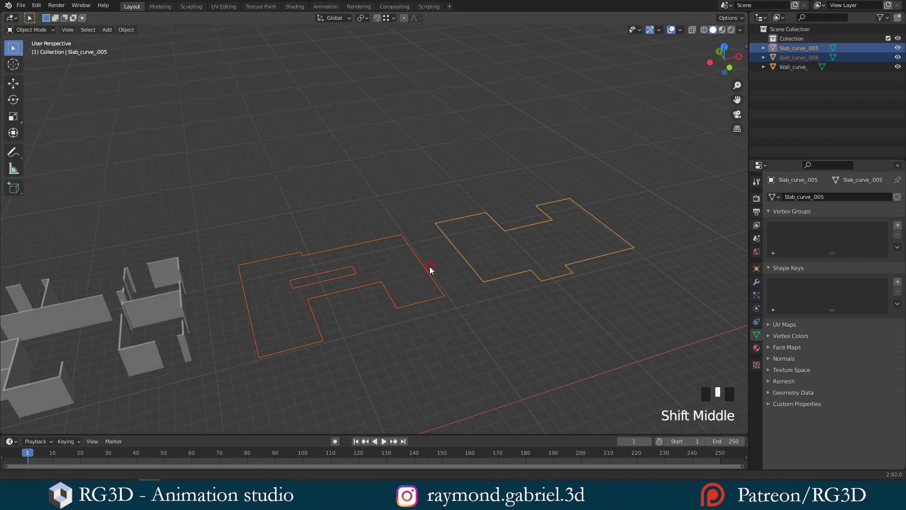
scroll(404, 283, "down", 1)
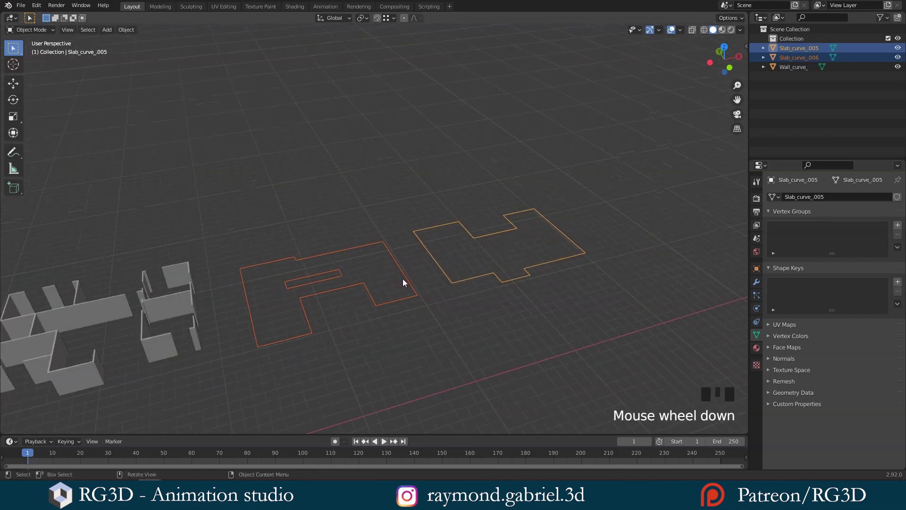
left_click(428, 268)
left_click(402, 283)
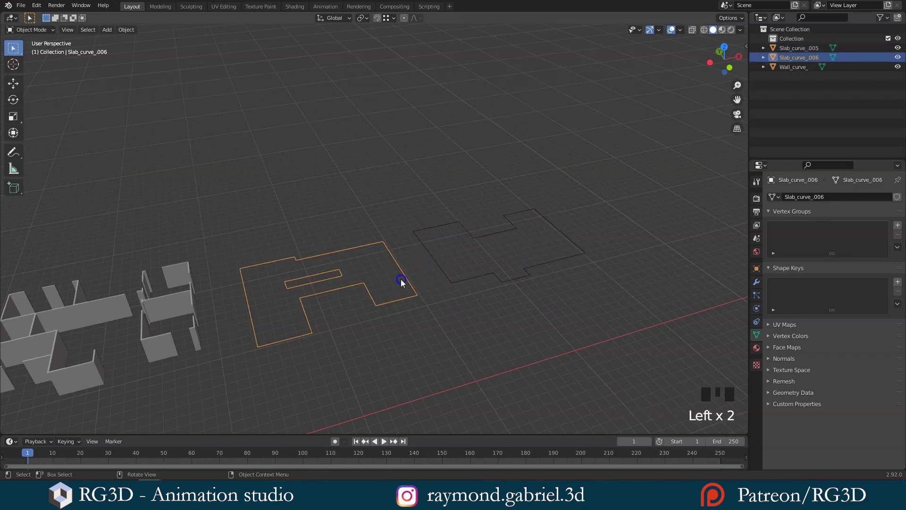
left_click(427, 278)
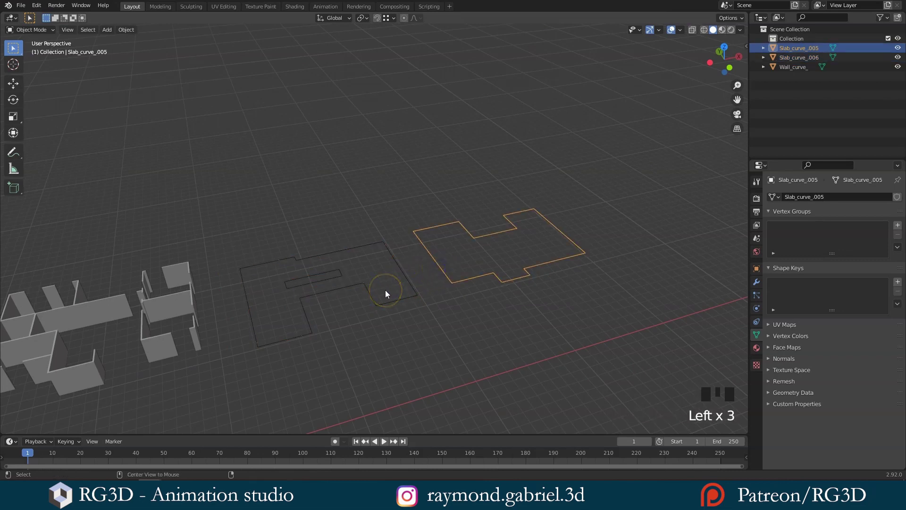
left_click(311, 295)
scroll(330, 310, "up", 2)
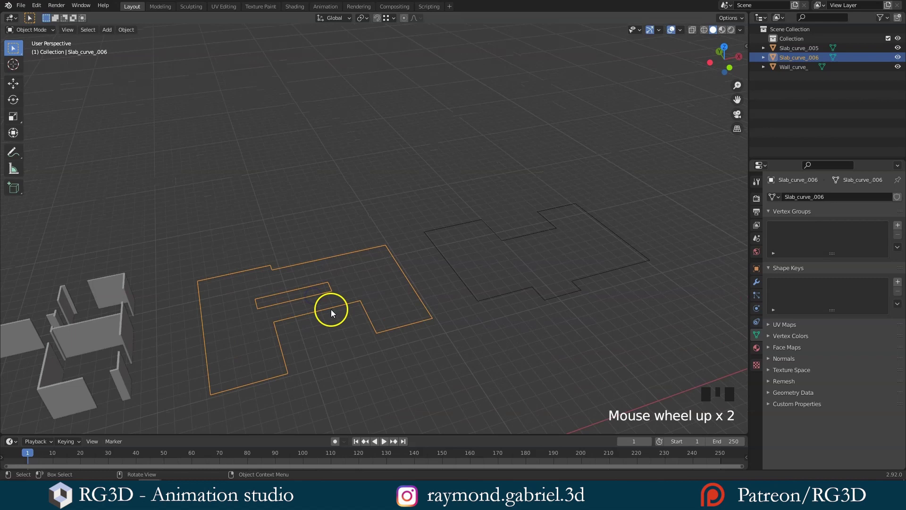
middle_click_drag(331, 310, 398, 279, "shift")
Step: Fill Slab_curve_006's outline with faces and apply Limited Dissolve to merge its triangles
key("Tab")
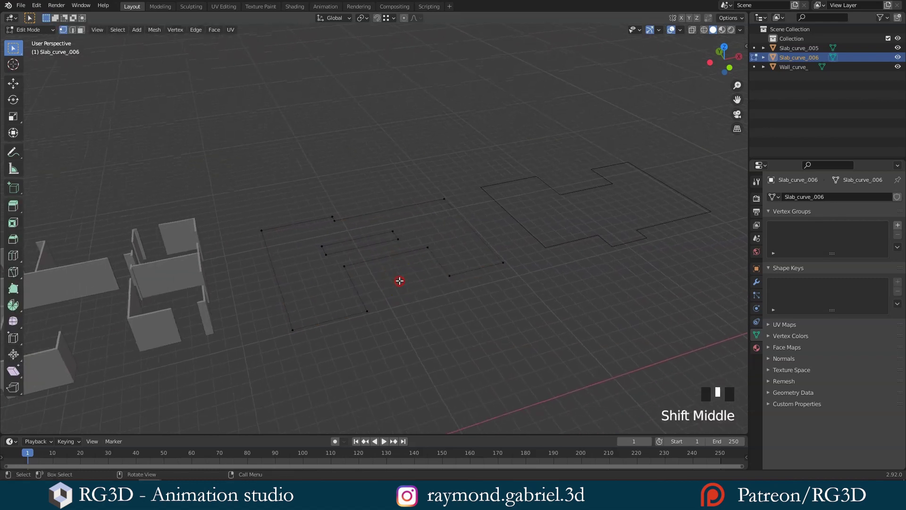
scroll(395, 285, "up", 2)
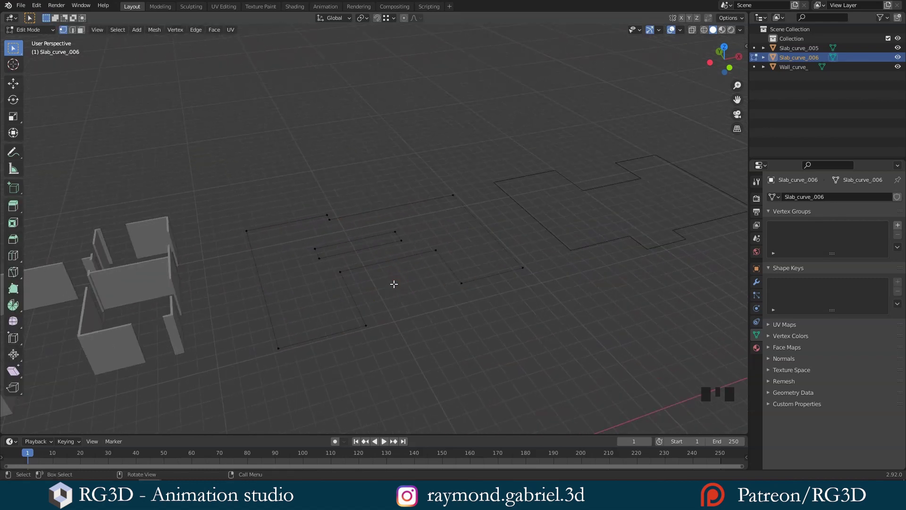
key("a")
key("alt+f")
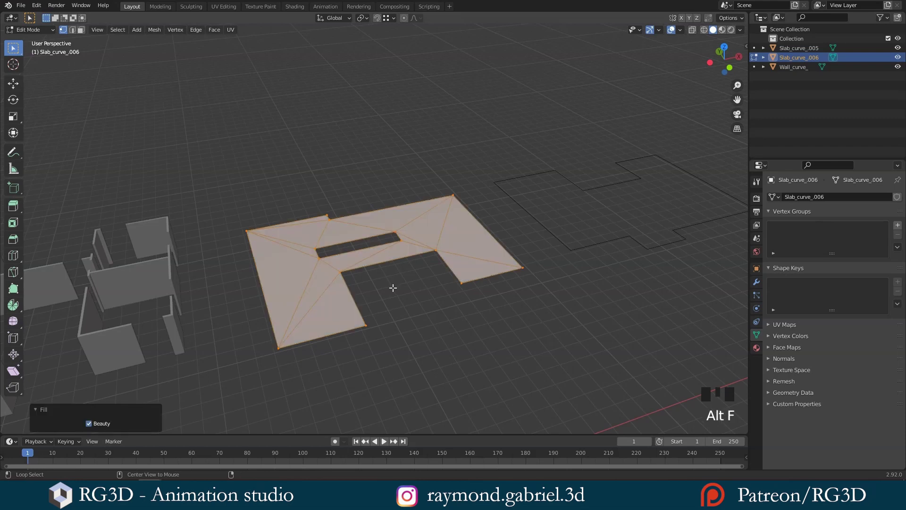
scroll(394, 286, "up", 1)
middle_click_drag(399, 287, 396, 255, "shift")
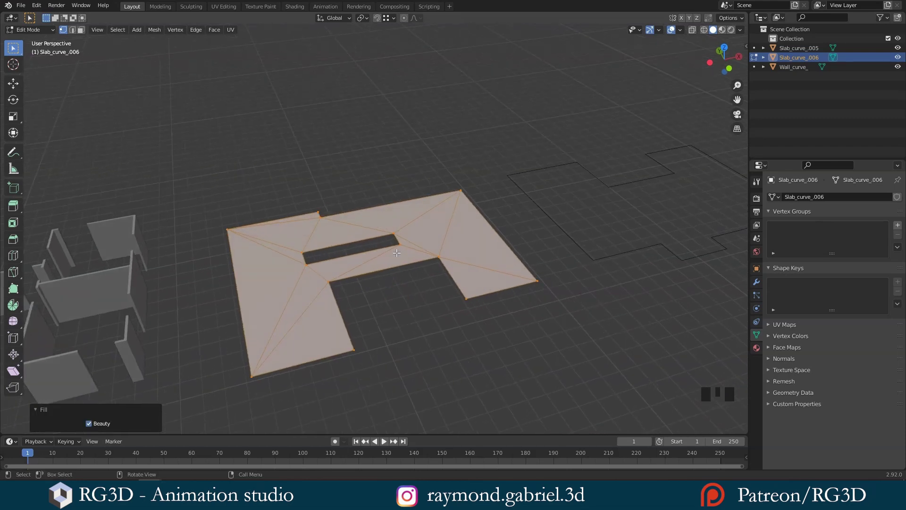
scroll(397, 253, "up", 2)
key("x")
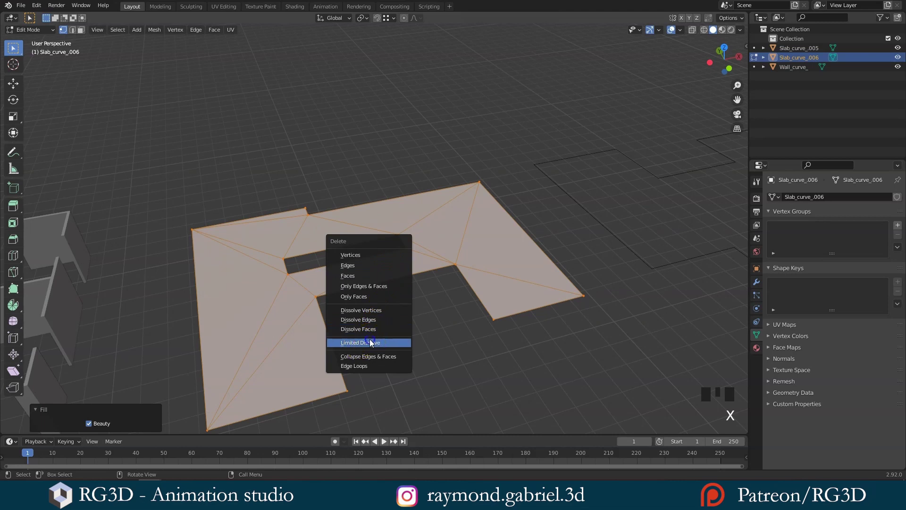
left_click(371, 343)
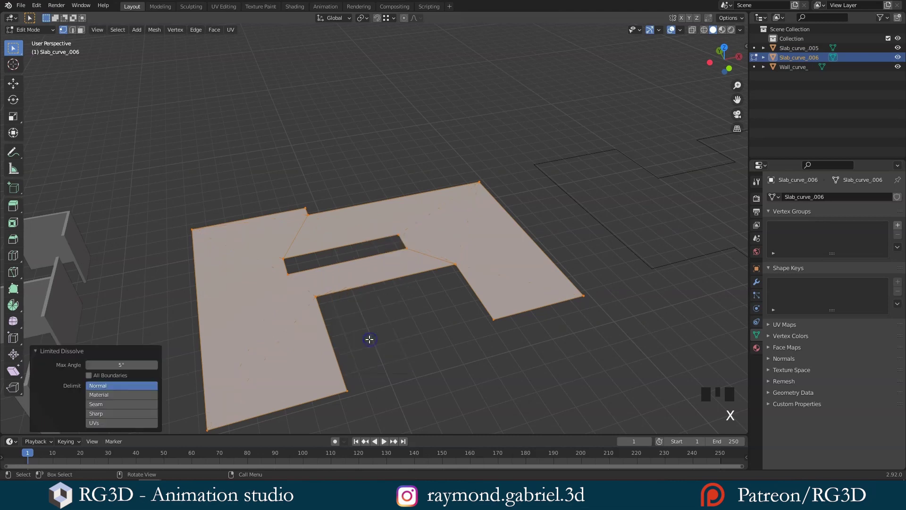
Step: Extrude the slab face 0.2 m downward, then return to object mode
scroll(407, 308, "down", 1)
middle_click_drag(406, 308, 441, 291)
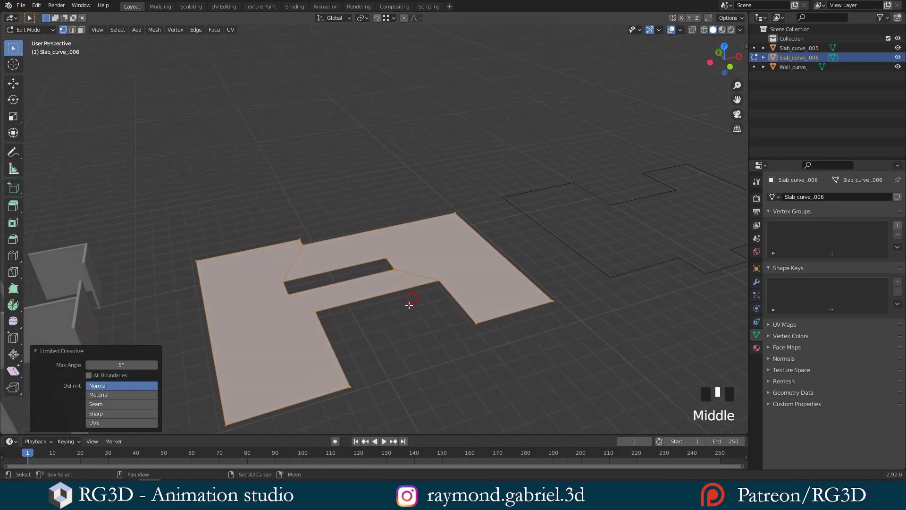
scroll(446, 286, "down", 1)
key("e")
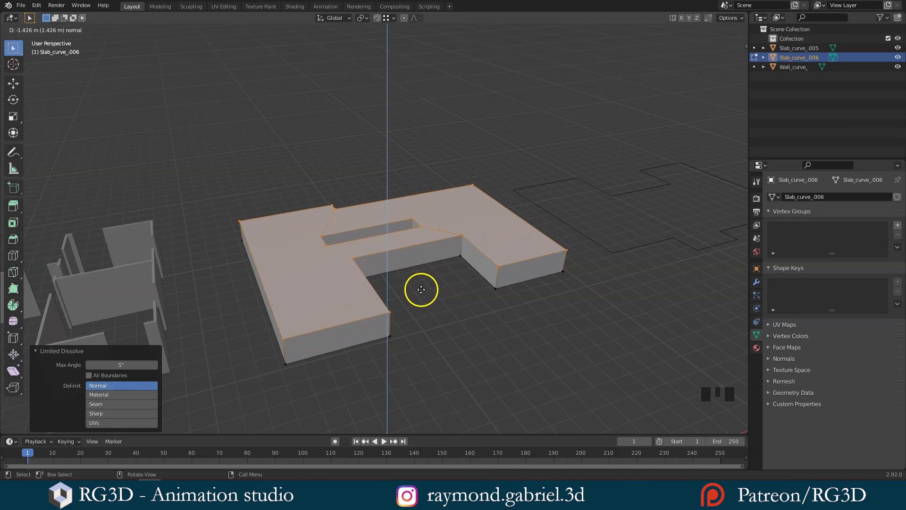
type("0.2")
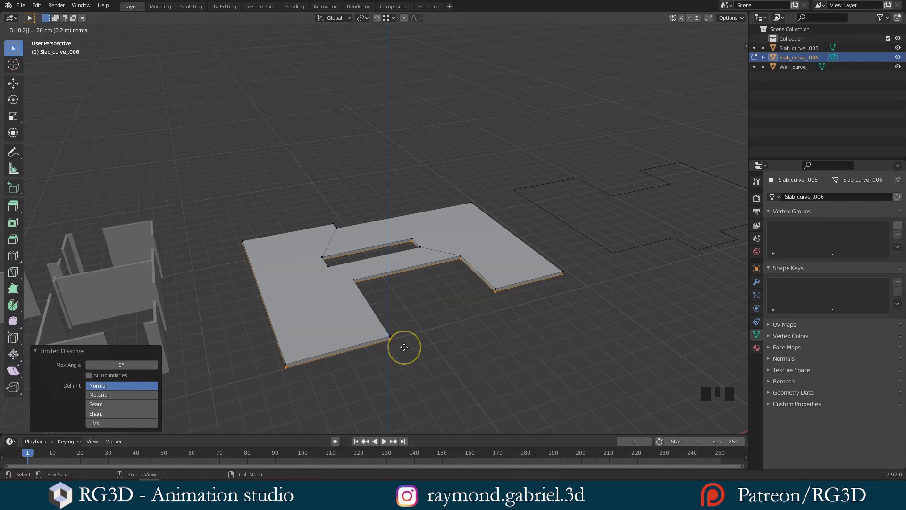
key("minus")
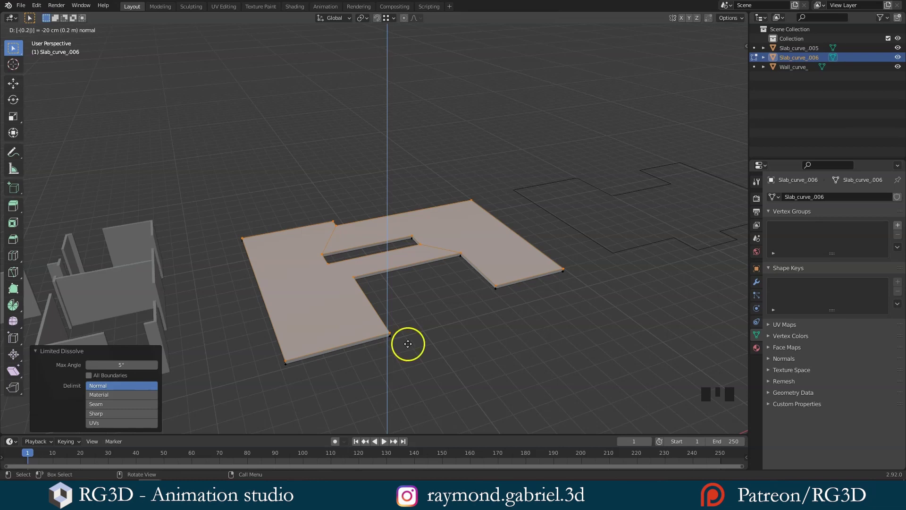
key("Return")
scroll(409, 344, "up", 2)
middle_click_drag(409, 344, 408, 302)
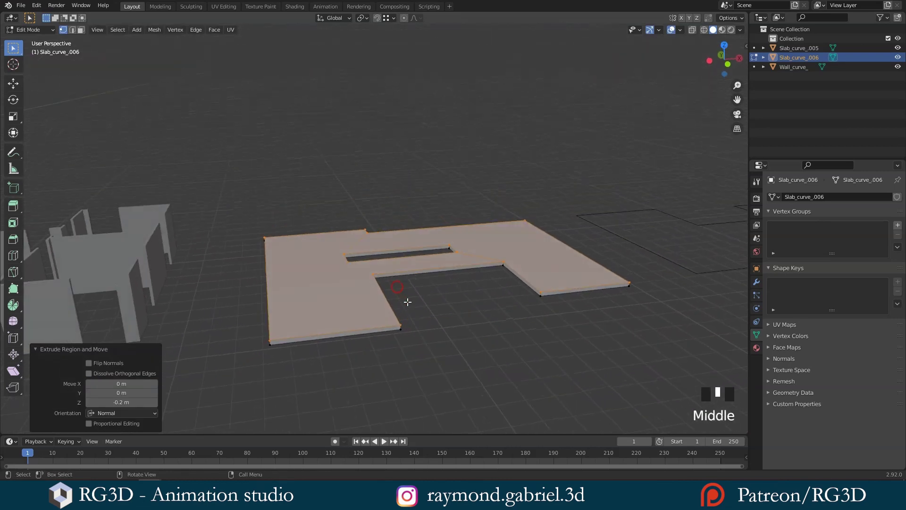
key("Tab")
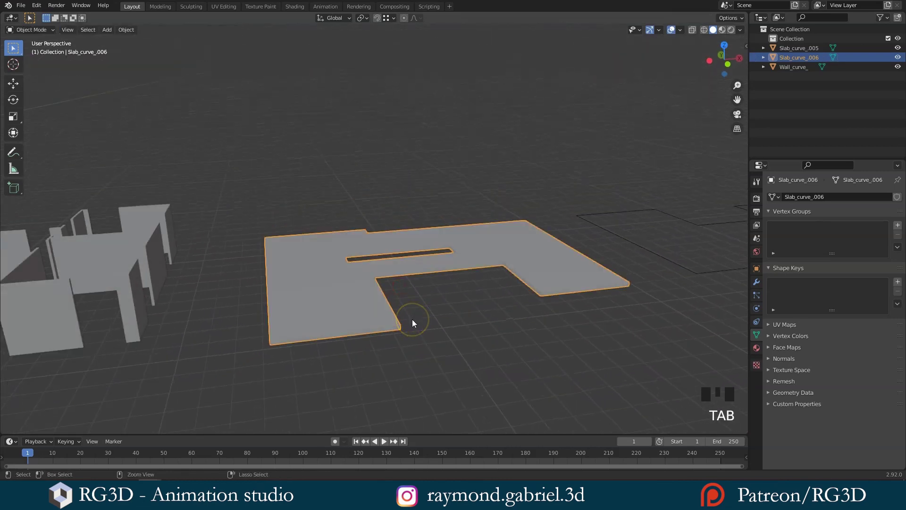
Step: Undo the extrusion back to a flat slab and enable face normals in Viewport Overlays
key("ctrl+z")
key("ctrl+z")
middle_click_drag(412, 331, 517, 258)
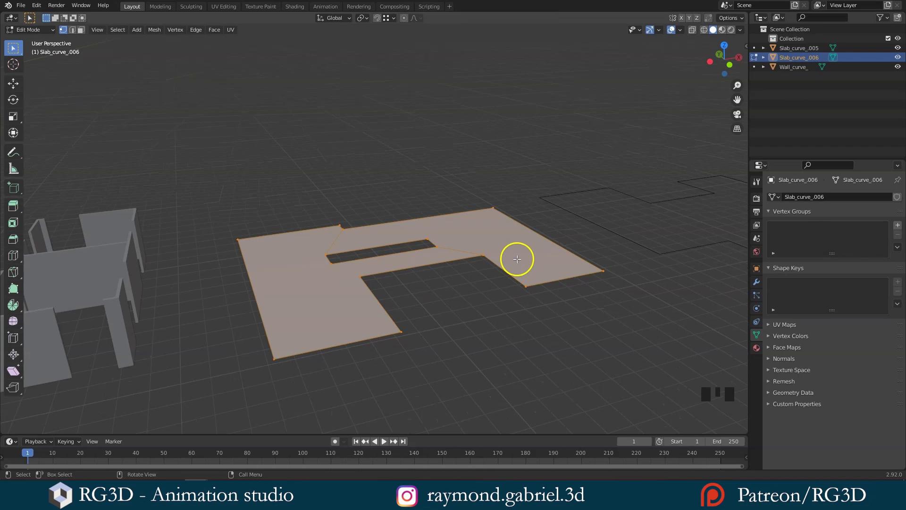
left_click(681, 29)
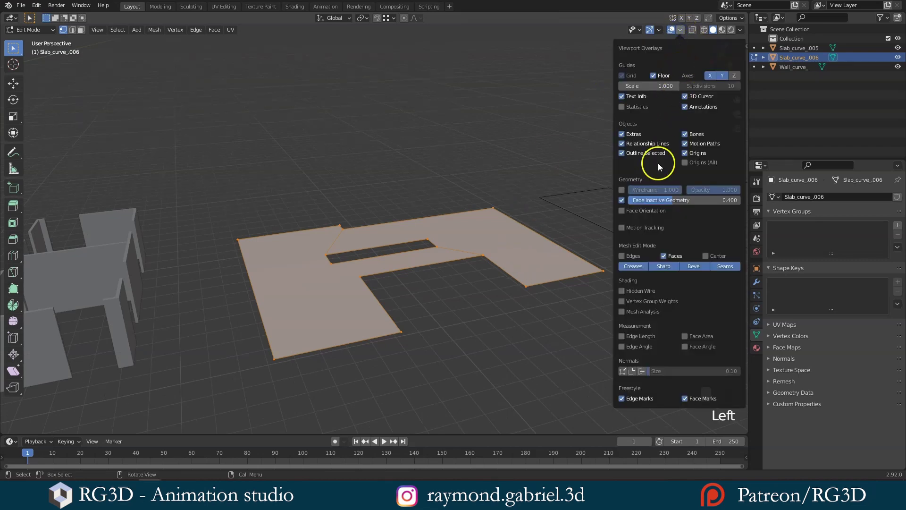
left_click(641, 372)
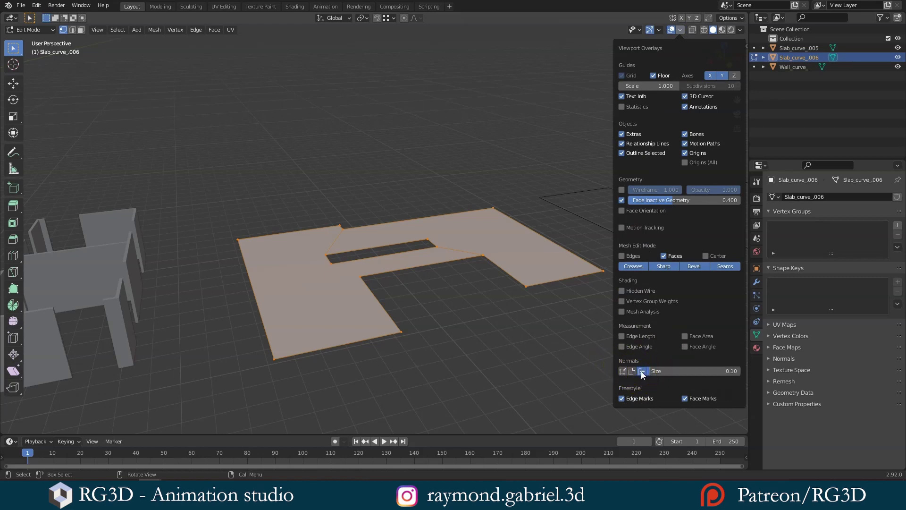
Step: Orbit beneath and back above the slab to inspect its displayed face normals
scroll(479, 295, "up", 4)
middle_click_drag(478, 295, 611, 243)
scroll(678, 258, "up", 2)
middle_click_drag(679, 258, 459, 257, "shift")
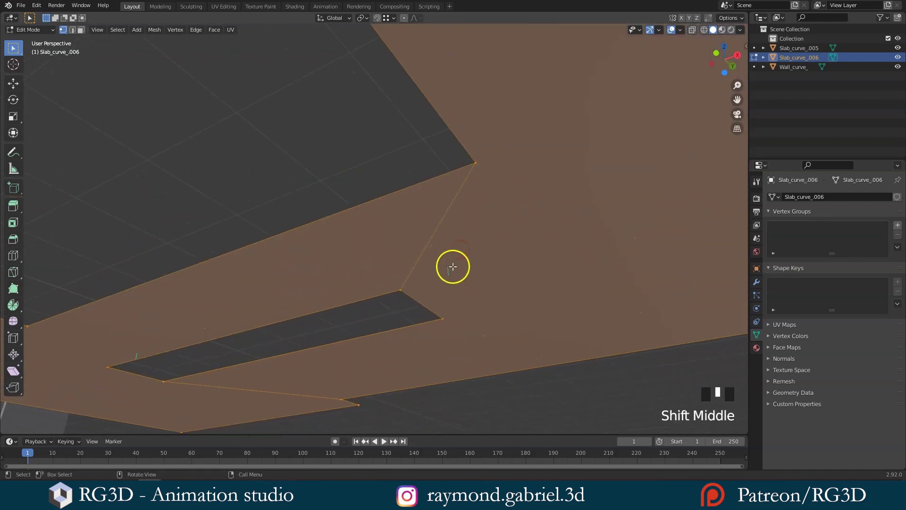
scroll(445, 268, "down", 1)
scroll(421, 277, "down", 3)
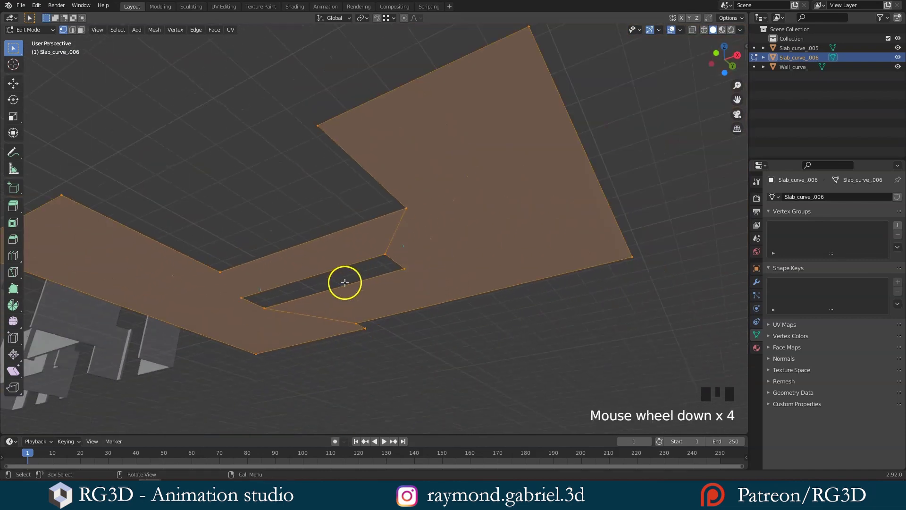
scroll(389, 251, "up", 2)
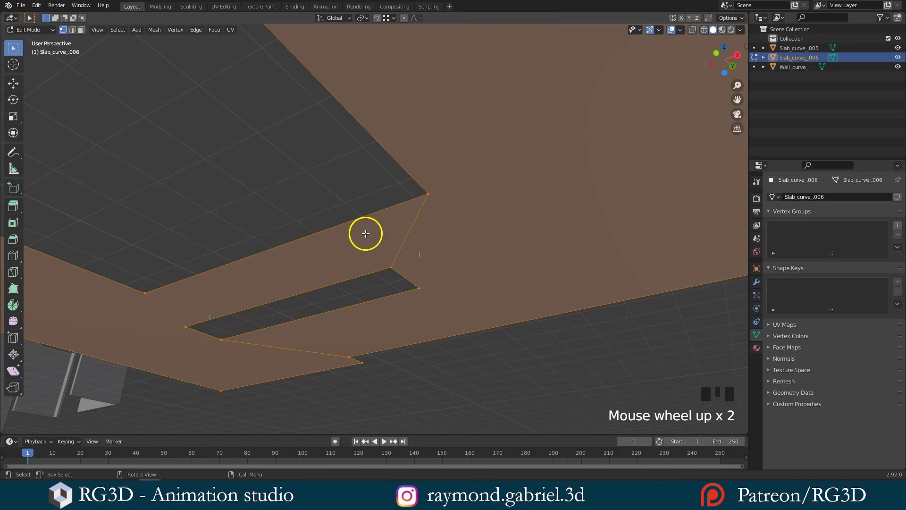
scroll(367, 233, "down", 2)
middle_click_drag(367, 233, 423, 287)
scroll(423, 288, "down", 2)
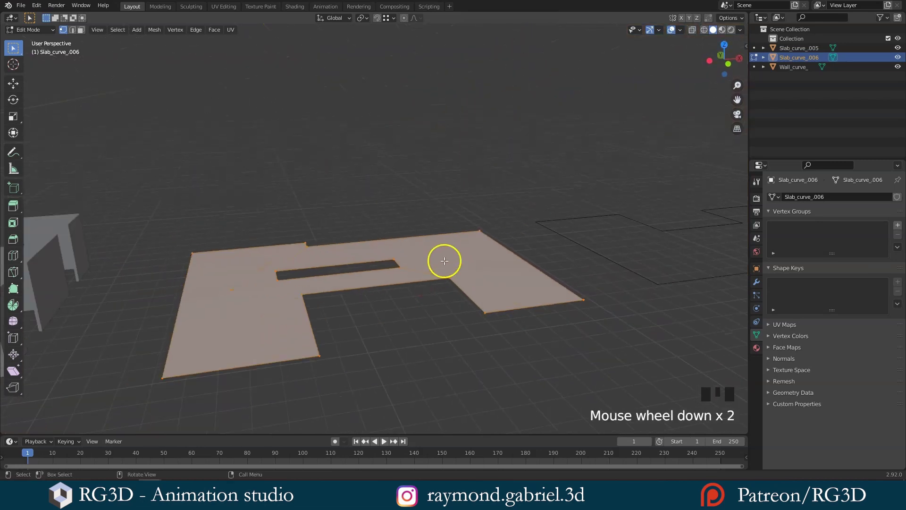
left_click(681, 30)
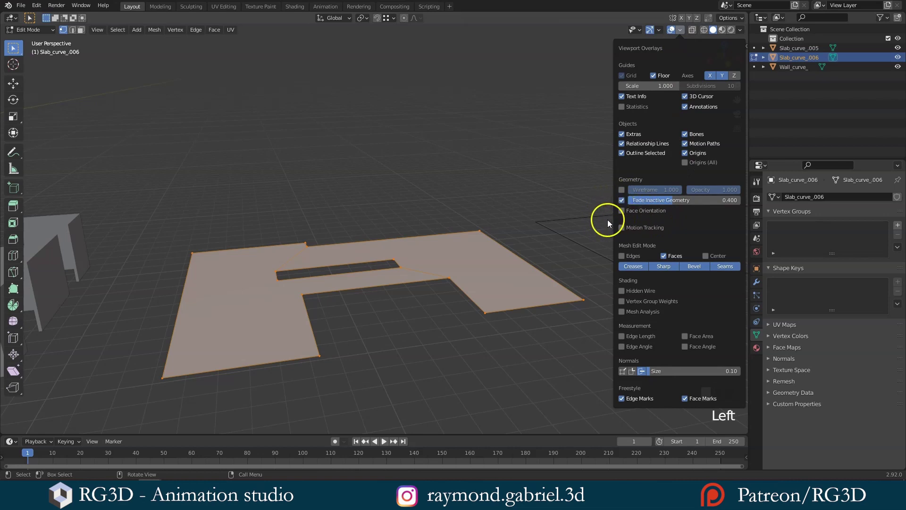
Step: Turn on the Face Orientation overlay and bring the walls into view
left_click(622, 211)
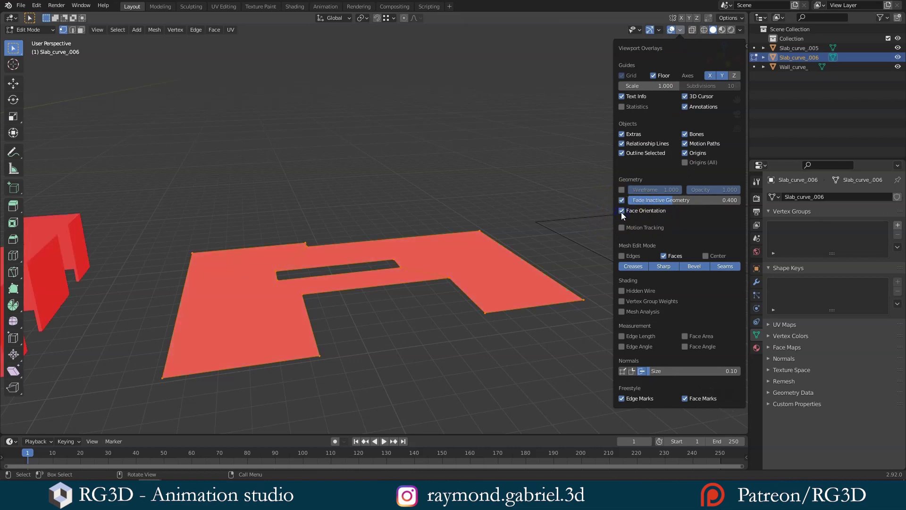
scroll(406, 234, "down", 1)
scroll(415, 236, "down", 1)
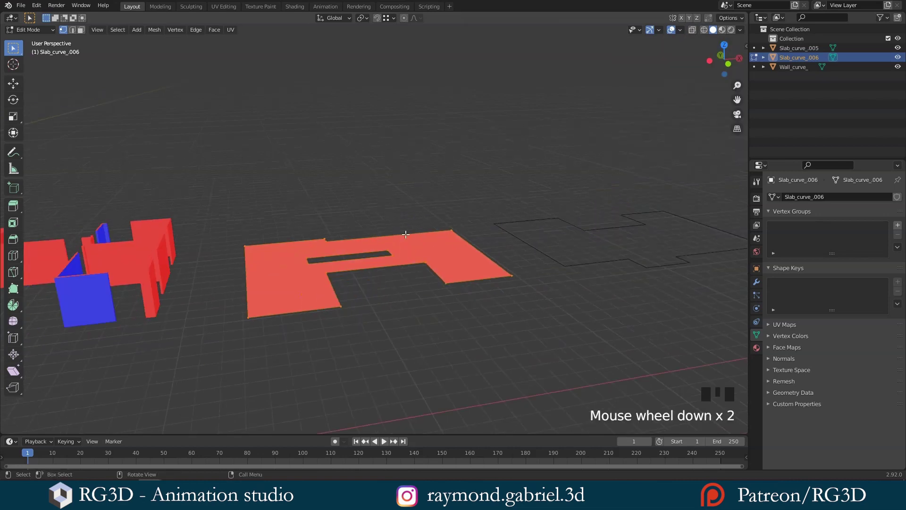
middle_click_drag(416, 236, 472, 254, "shift")
scroll(476, 240, "down", 2)
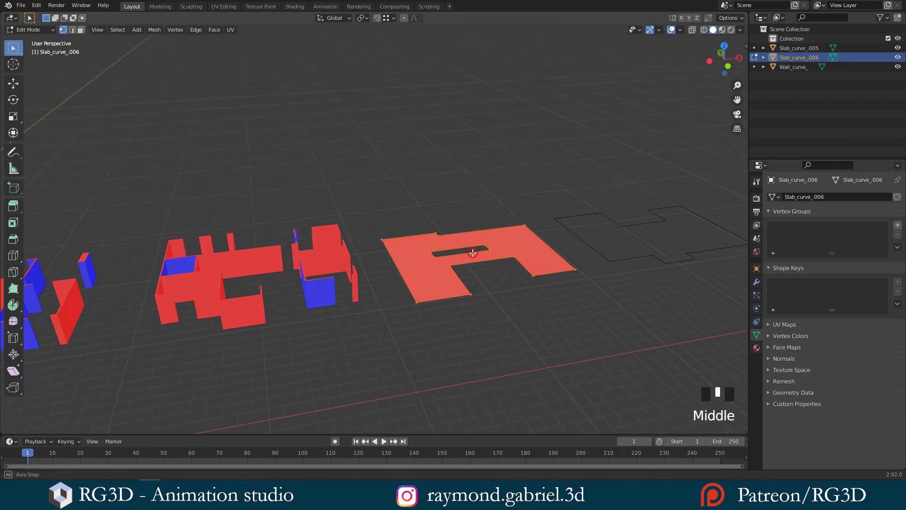
scroll(456, 261, "down", 1)
middle_click_drag(329, 277, 323, 284)
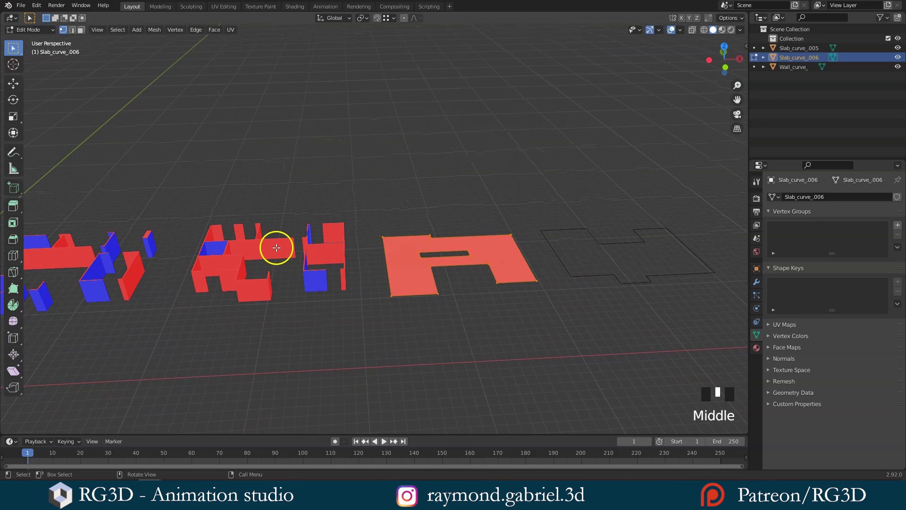
Step: Pan and orbit around the walls and slab to check their red and blue faces
scroll(278, 265, "up", 1)
middle_click_drag(276, 267, 399, 249, "shift")
scroll(338, 249, "up", 2)
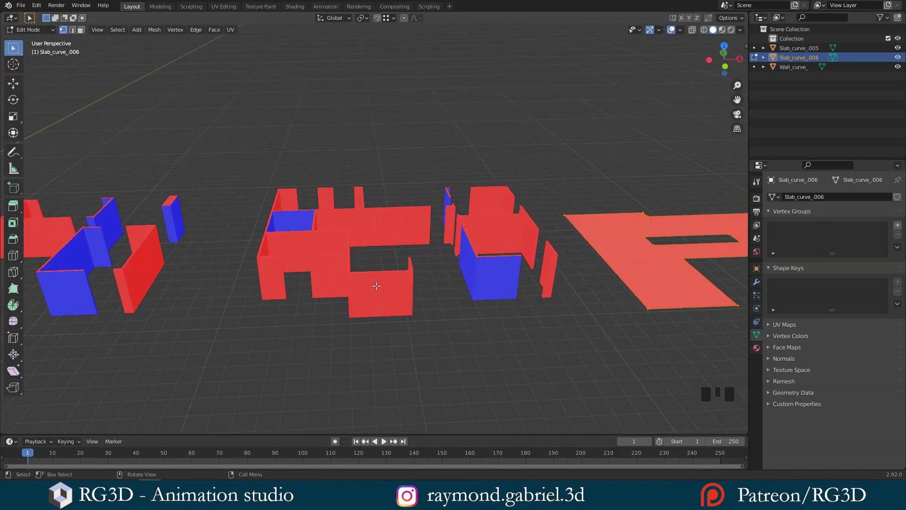
scroll(387, 283, "down", 2)
middle_click_drag(402, 281, 468, 259, "shift")
scroll(397, 261, "up", 1)
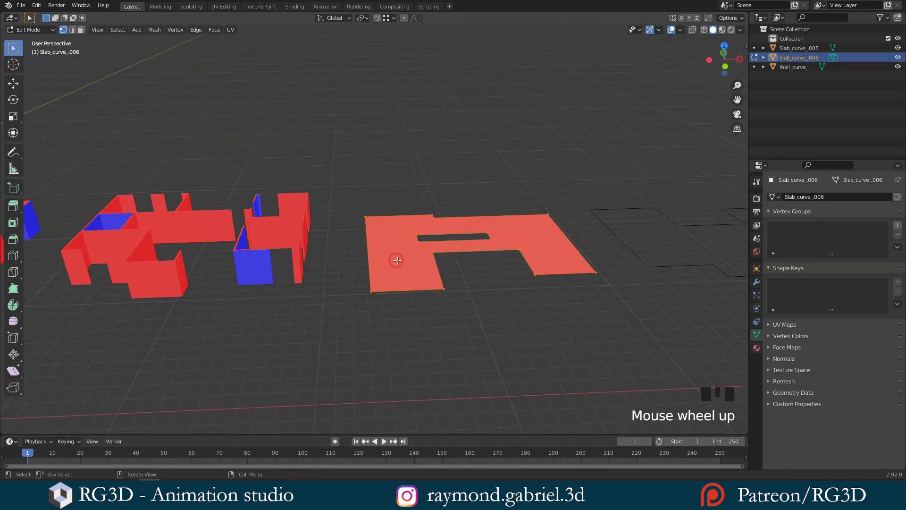
middle_click_drag(398, 260, 415, 259)
scroll(416, 262, "down", 1)
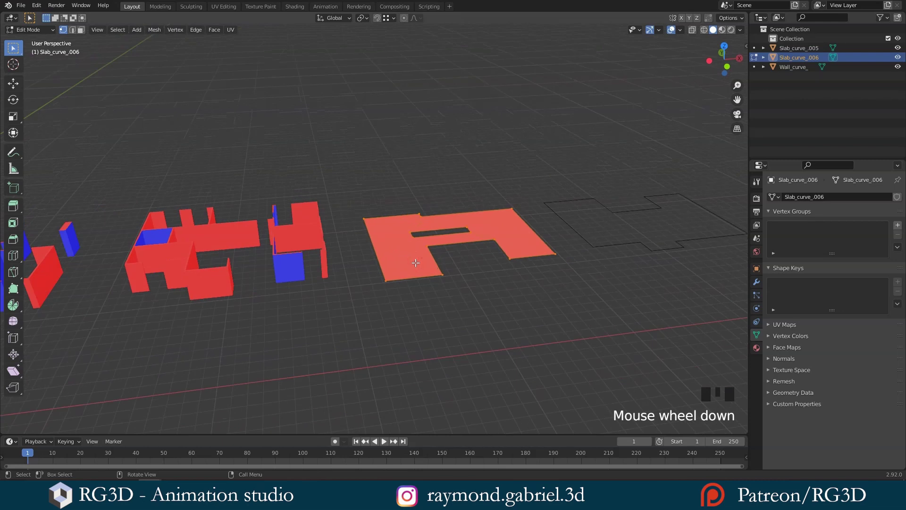
Step: Select every object and enter Edit Mode with all their vertices selected
key("Tab")
scroll(416, 263, "down", 2)
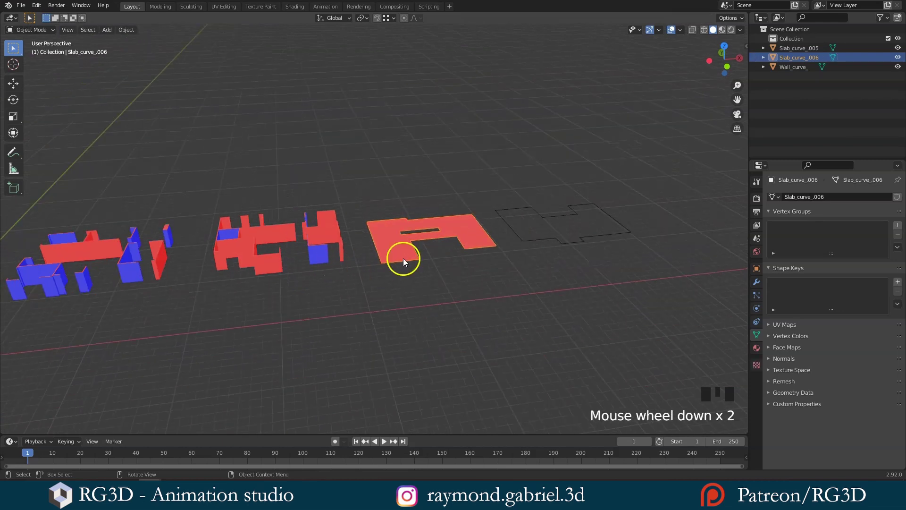
left_click(403, 258)
left_click(333, 255)
left_click(384, 251)
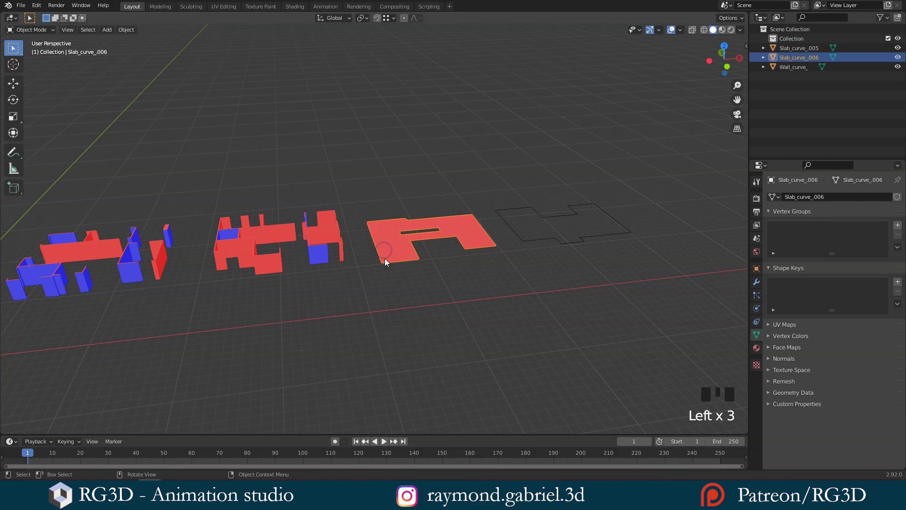
key("a")
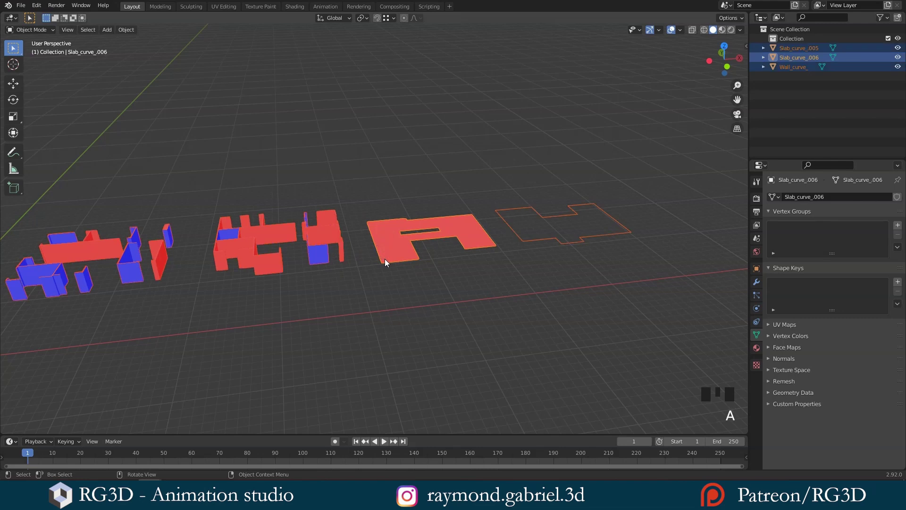
key("Tab")
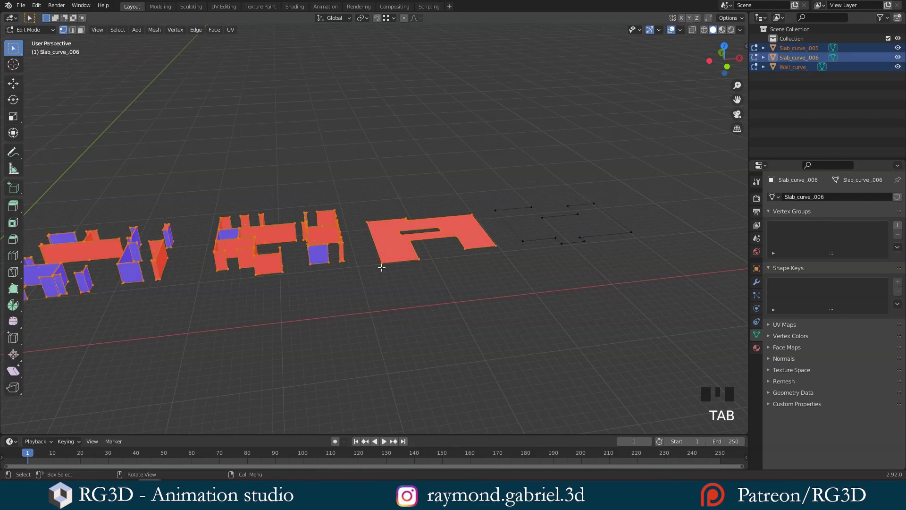
middle_click_drag(373, 297, 433, 302, "shift")
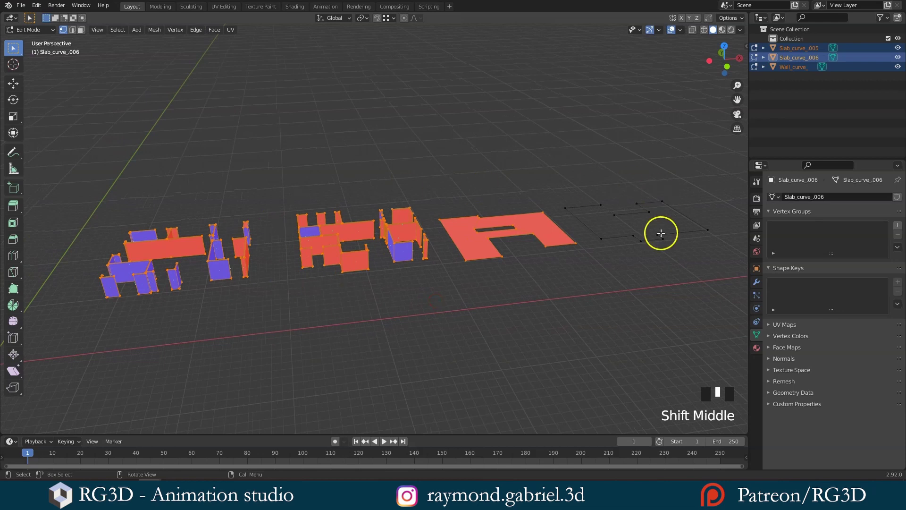
key("alt+a")
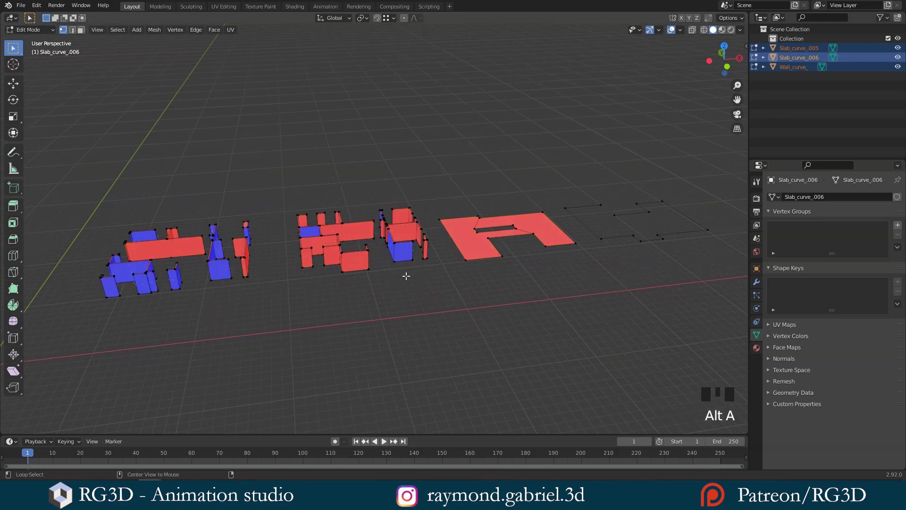
key("a")
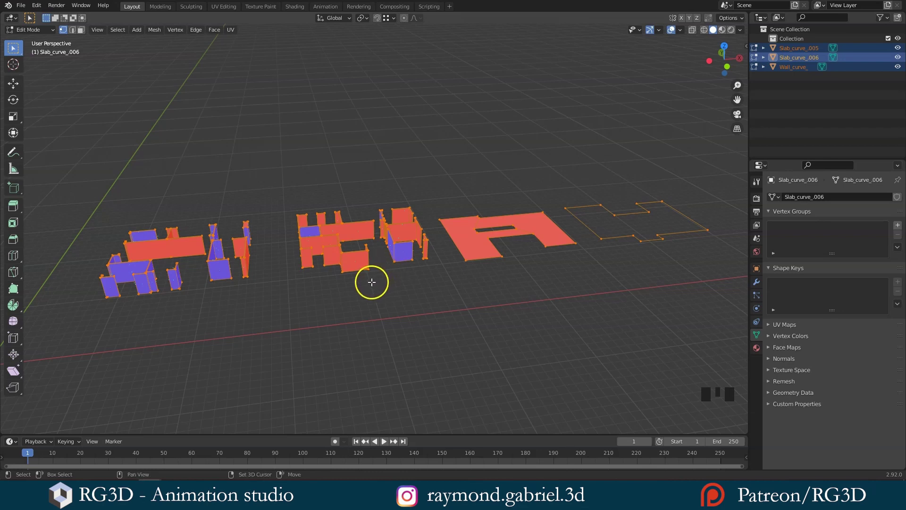
Step: Recalculate normals outside so every wall face turns blue, then inspect the walls
key("shift+n")
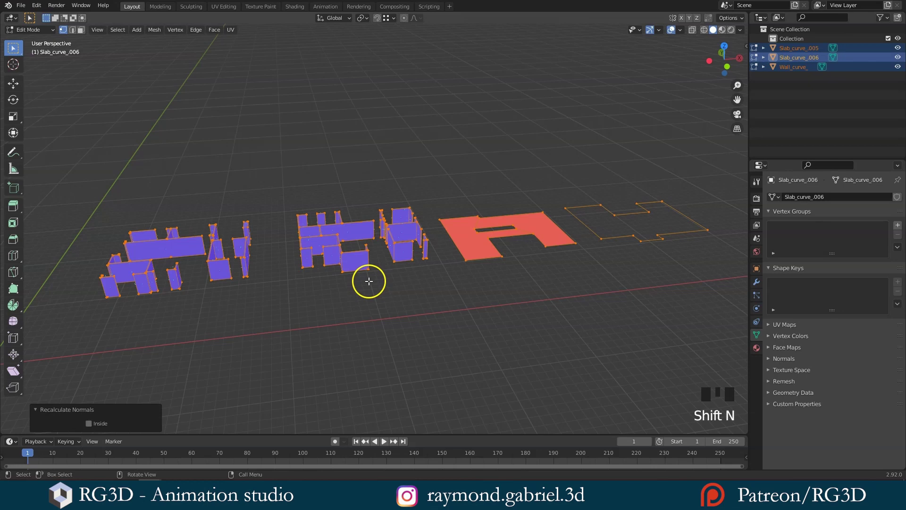
scroll(333, 273, "up", 1)
middle_click_drag(334, 273, 409, 251, "shift")
scroll(391, 263, "up", 3)
scroll(439, 279, "up", 2)
middle_click_drag(439, 279, 470, 287)
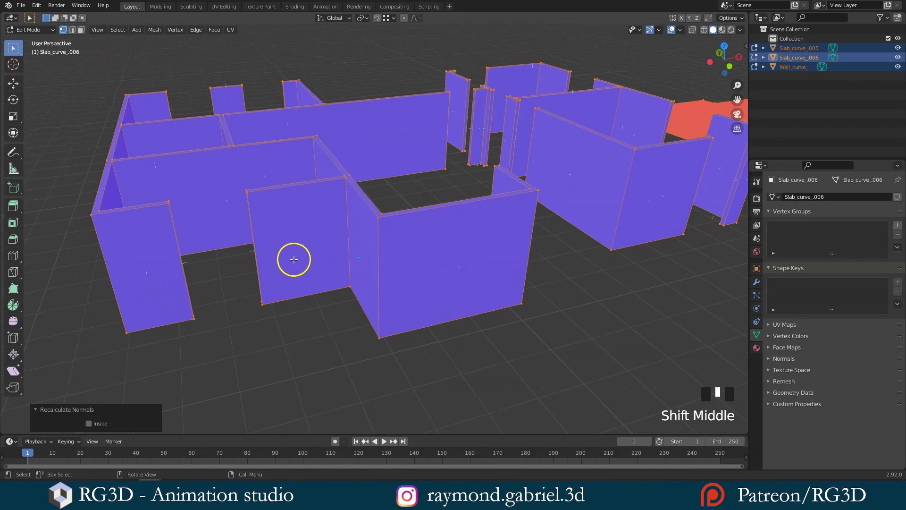
middle_click_drag(307, 255, 449, 246)
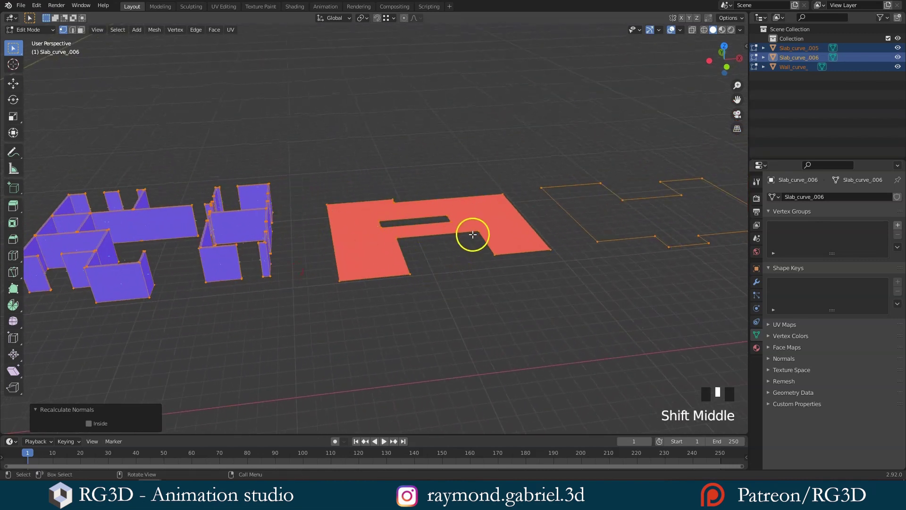
middle_click_drag(473, 234, 441, 239, "shift")
scroll(459, 236, "up", 2)
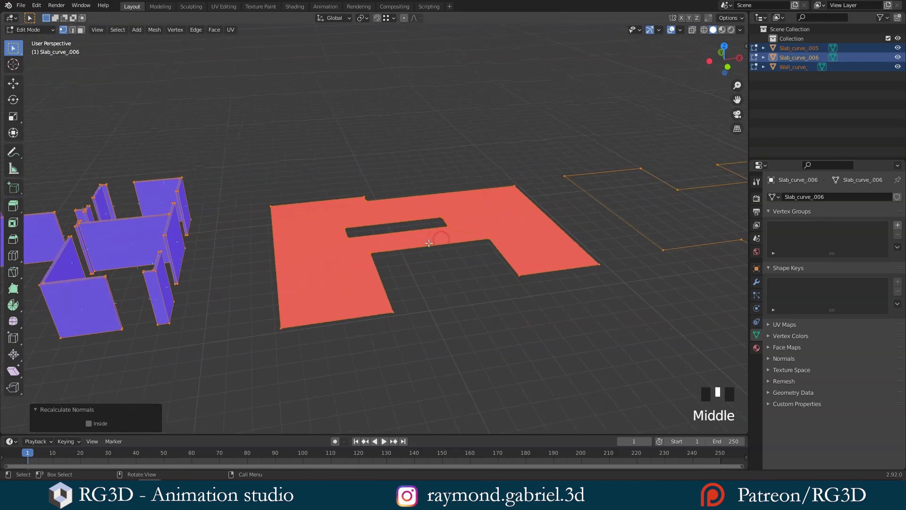
Step: Select only the red Slab_curve_006 floor slab and enter Edit Mode
key("Tab")
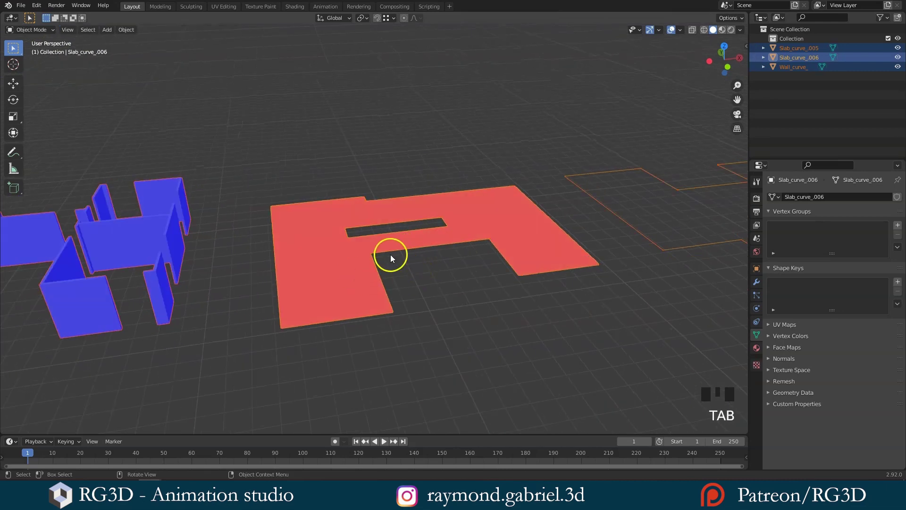
left_click(367, 257)
scroll(382, 265, "down", 3)
key("Tab")
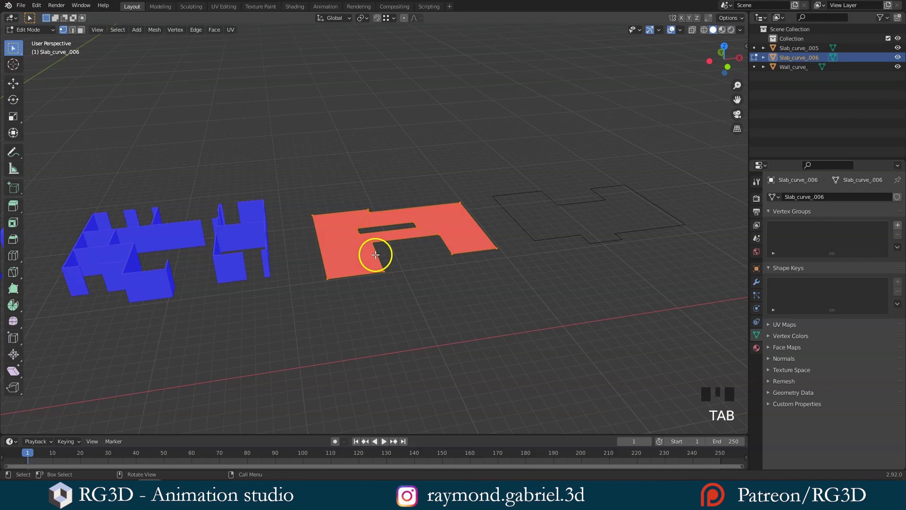
scroll(376, 255, "up", 4)
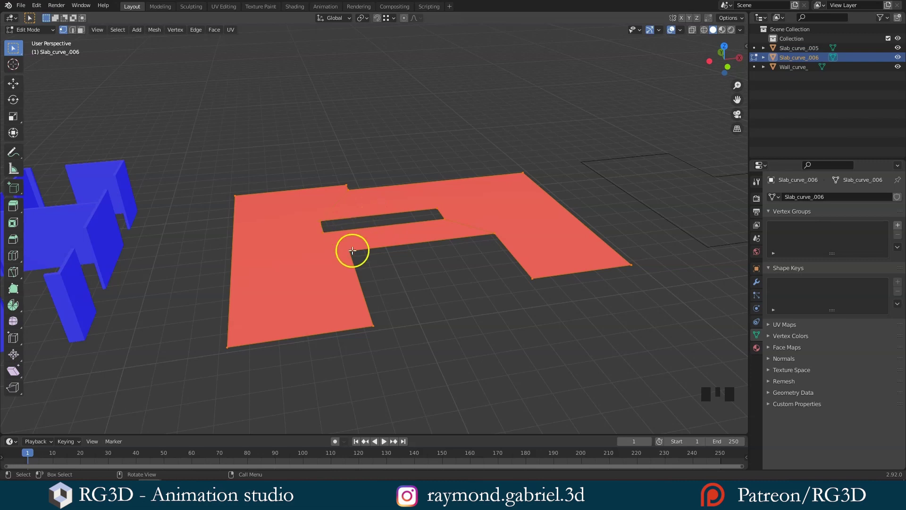
mouse_move(354, 247)
middle_mouse_down()
mouse_move(354, 233)
mouse_move(371, 228)
mouse_move(360, 245)
mouse_move(366, 255)
mouse_move(355, 258)
mouse_move(365, 257)
middle_mouse_up()
scroll(354, 233, "up", 2)
scroll(366, 228, "down", 2)
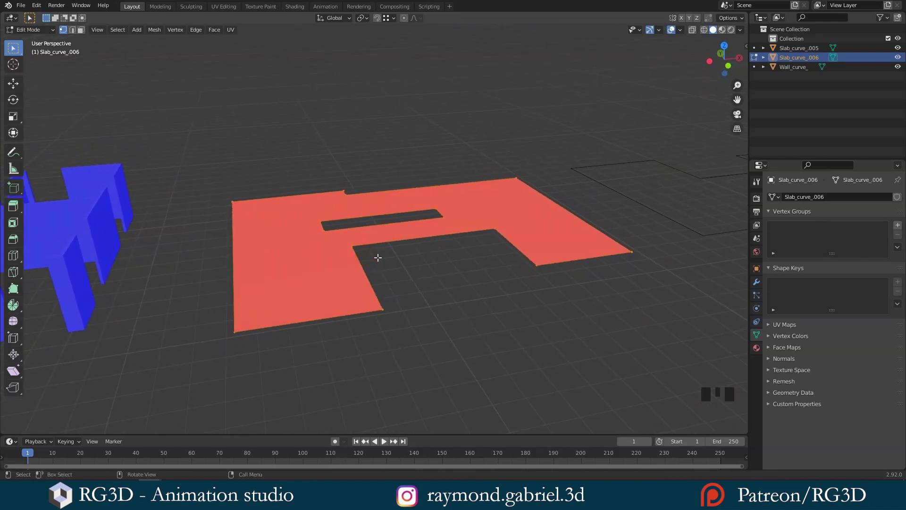
Step: Recalculate the slab's normals with Inside ticked so its surface turns blue
key("shift+n")
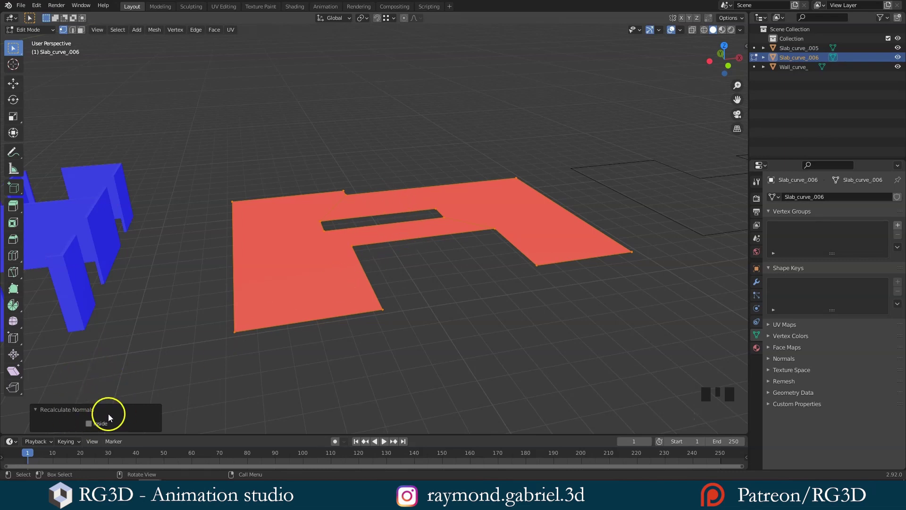
left_click(66, 411)
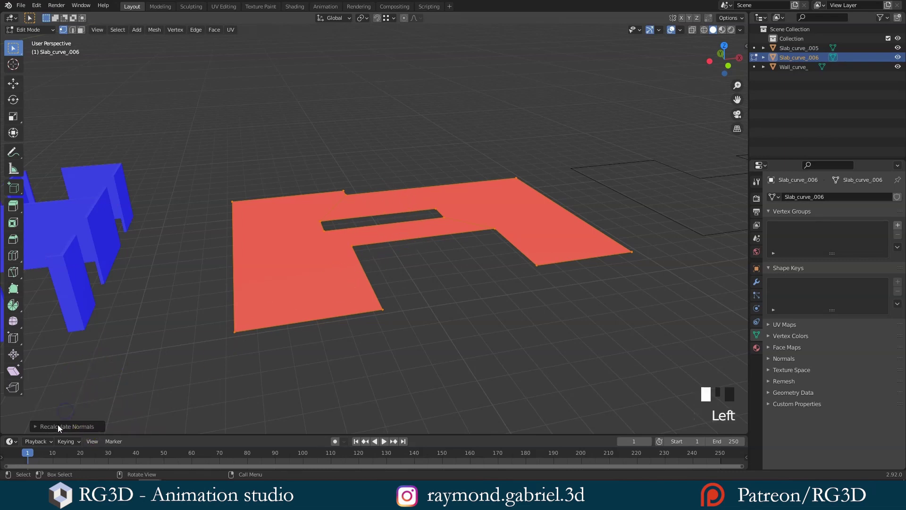
left_click(37, 410)
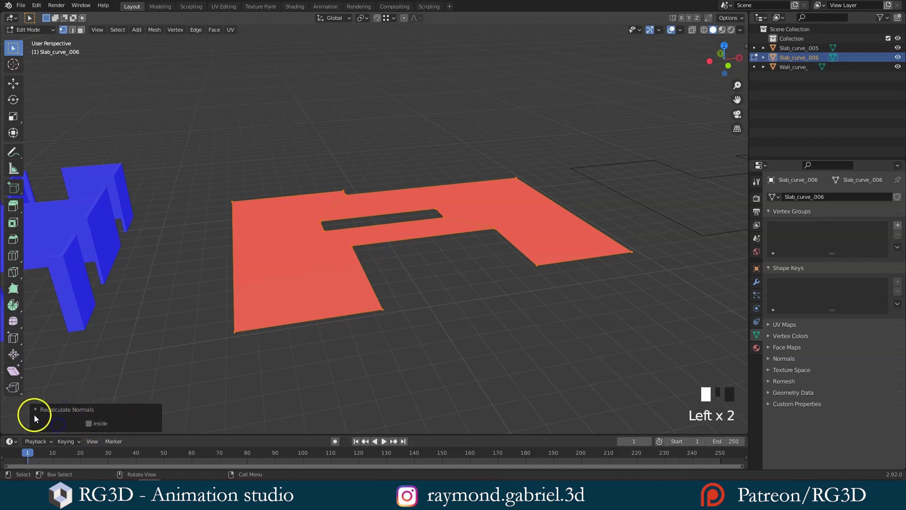
left_click(89, 423)
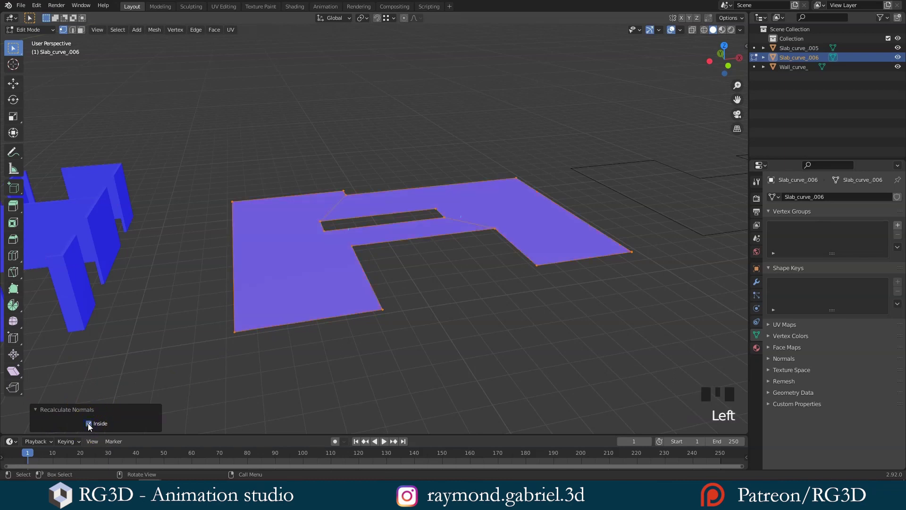
scroll(357, 232, "up", 3)
middle_click_drag(356, 232, 450, 235)
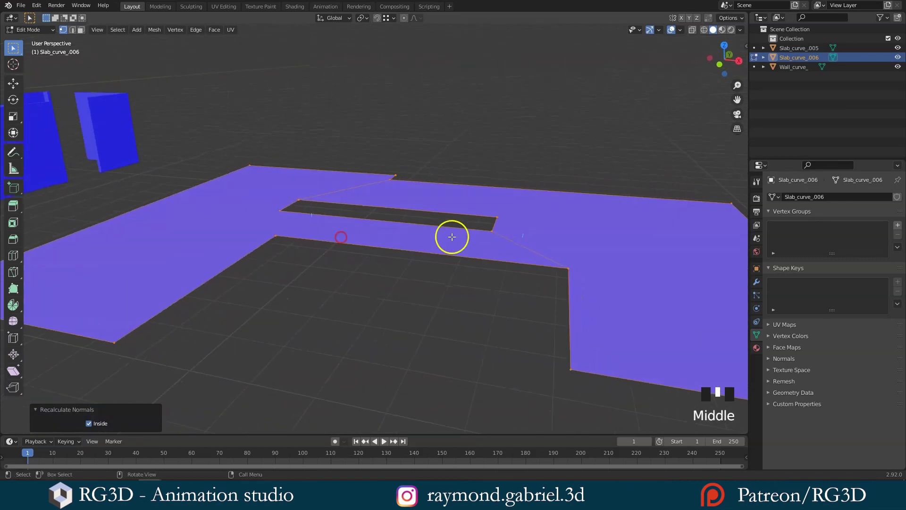
scroll(421, 230, "down", 1)
scroll(419, 236, "down", 1)
scroll(395, 285, "up", 1)
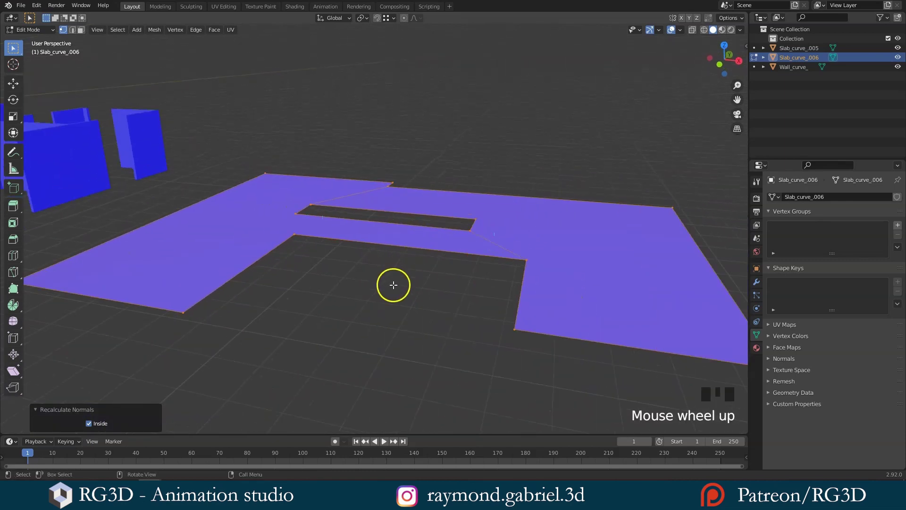
Step: Extrude the slab faces 0.2 m along their normals into a solid slab
key("e")
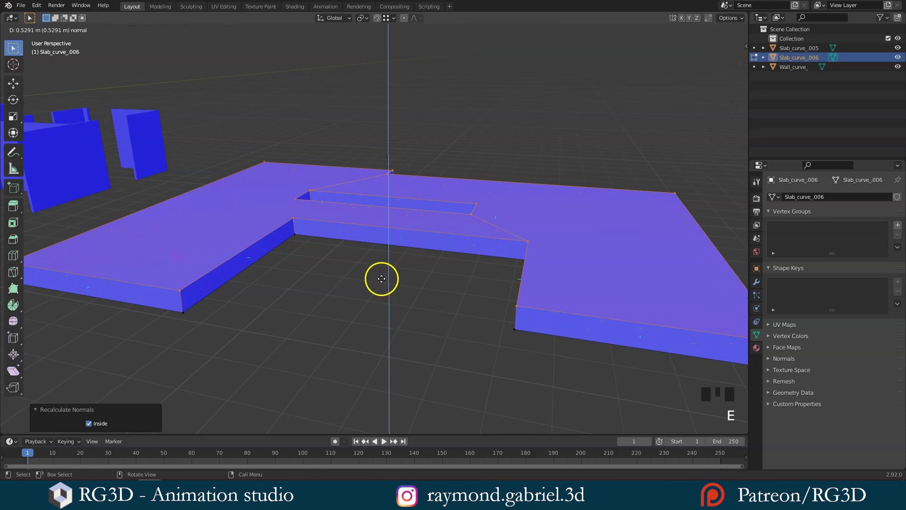
type("0.2")
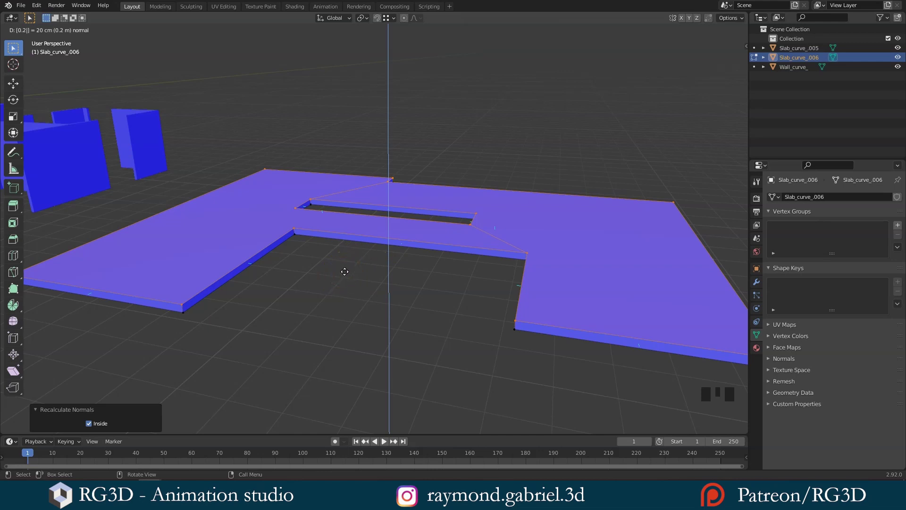
key("Return")
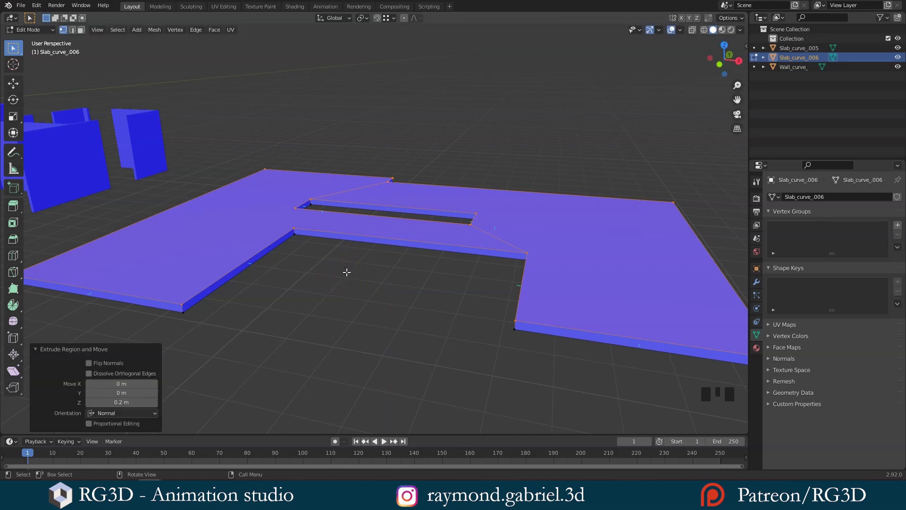
middle_click_drag(347, 273, 445, 263)
scroll(477, 235, "down", 2)
middle_click_drag(477, 234, 308, 257, "shift")
Step: Fill the second-floor outline Slab_curve_005 with a face in Edit Mode
key("Tab")
left_click(445, 240)
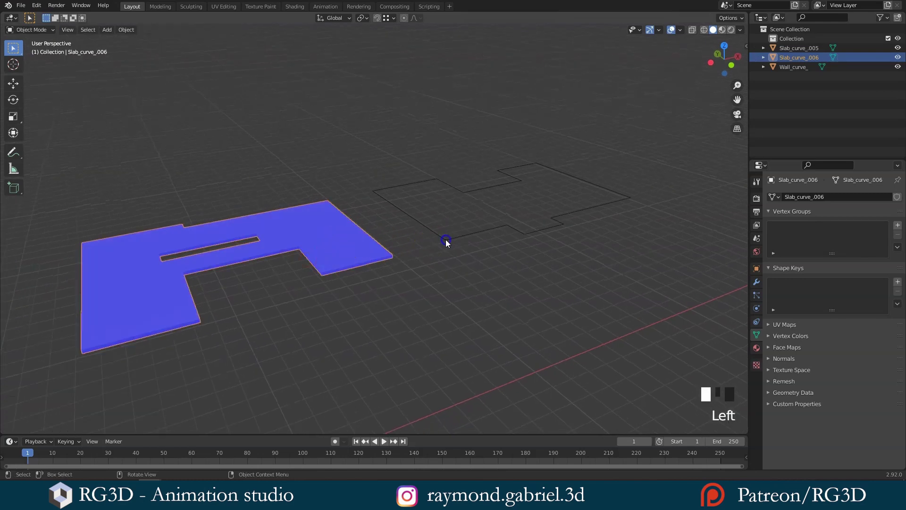
key("Tab")
middle_click_drag(445, 240, 439, 256, "shift")
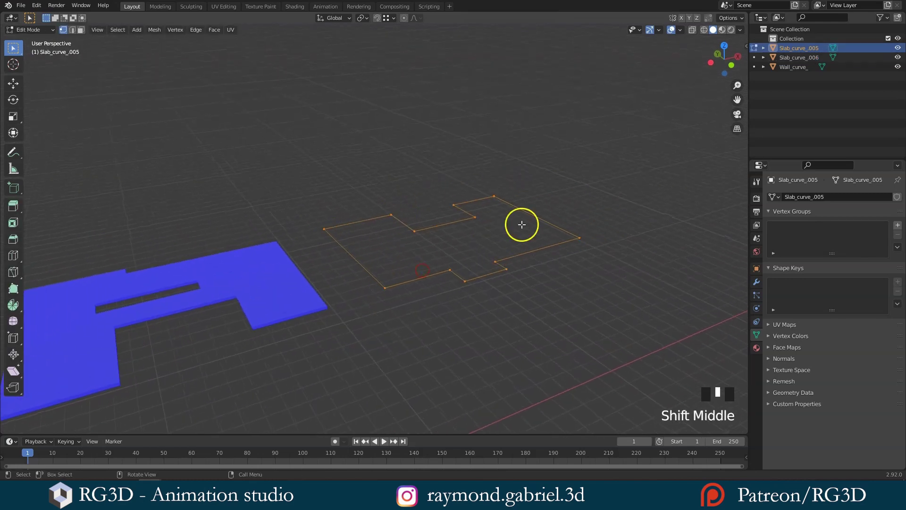
scroll(507, 231, "up", 1)
middle_click_drag(502, 243, 431, 254, "shift")
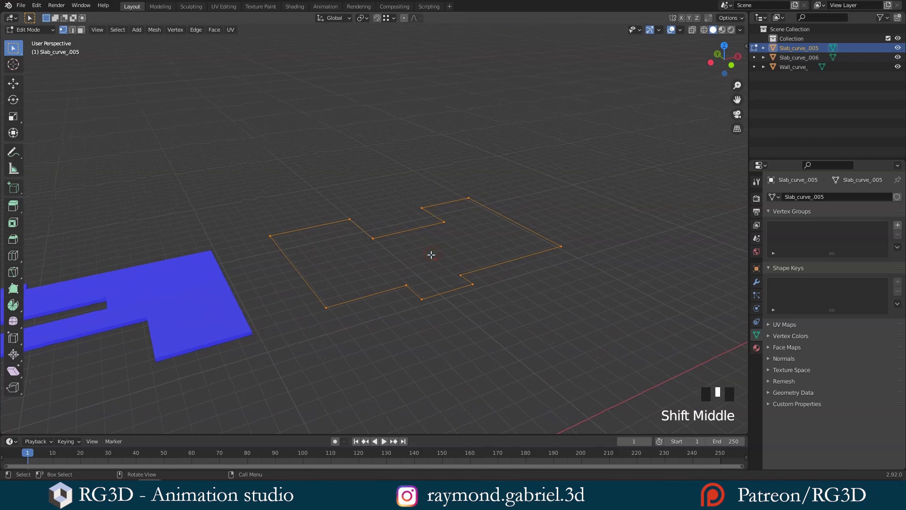
key("f")
Step: Extrude the new face 0.2 m to form the second slab
scroll(420, 261, "up", 3)
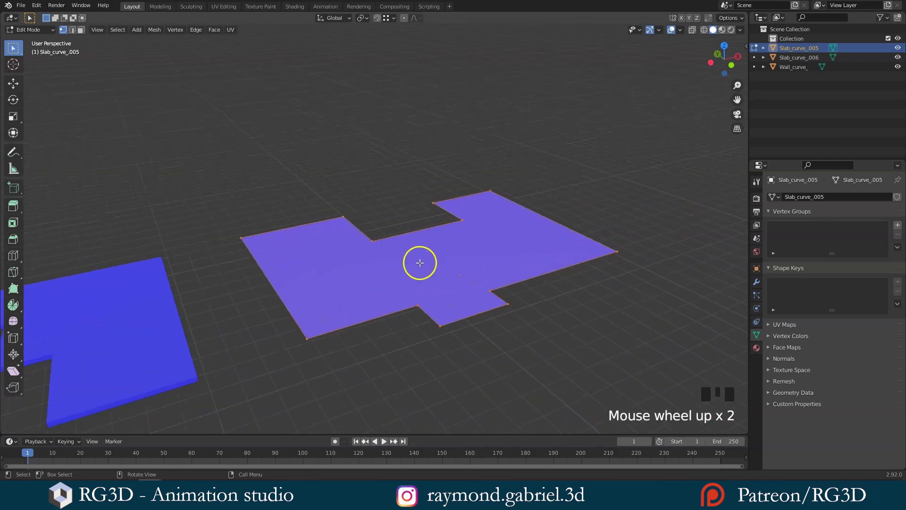
middle_click_drag(428, 276, 425, 298)
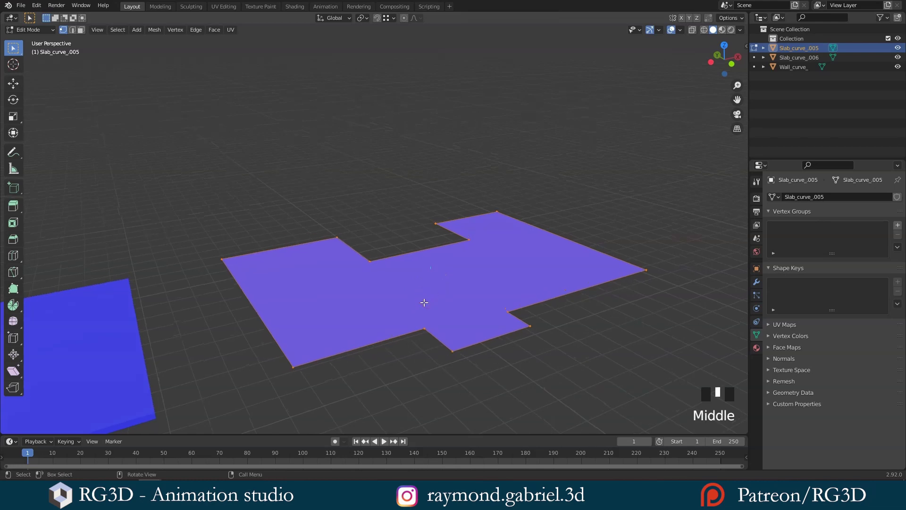
key("e")
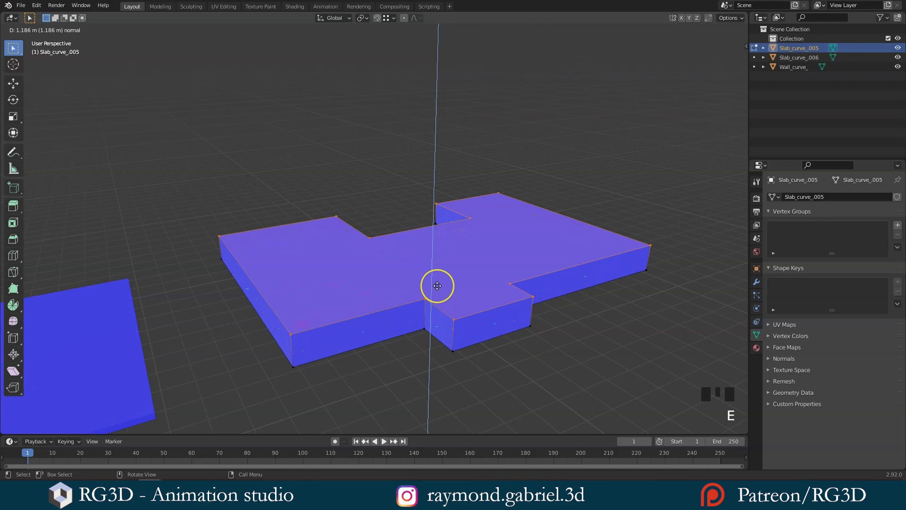
type("0.2")
key("Return")
scroll(447, 249, "down", 4)
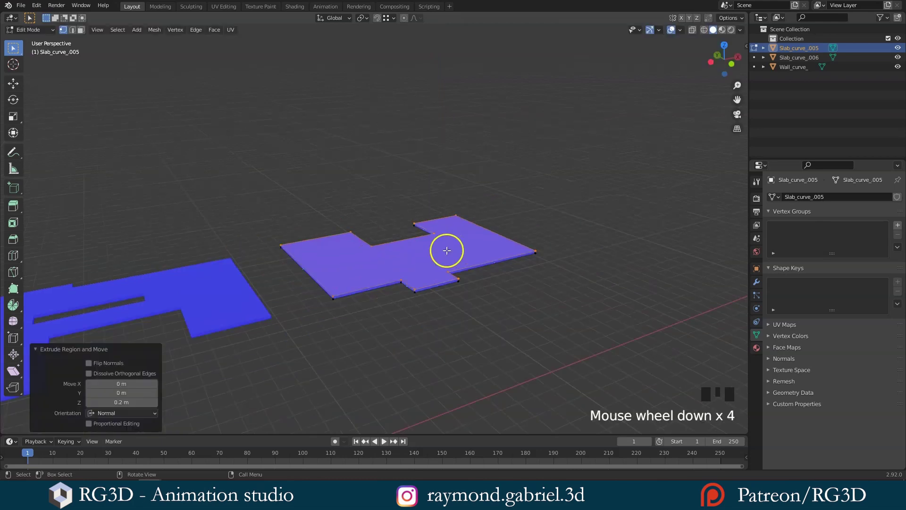
middle_click_drag(447, 248, 538, 264)
scroll(469, 268, "down", 2)
Step: Turn off the face orientation colouring in the viewport overlays
key("Tab")
left_click(680, 30)
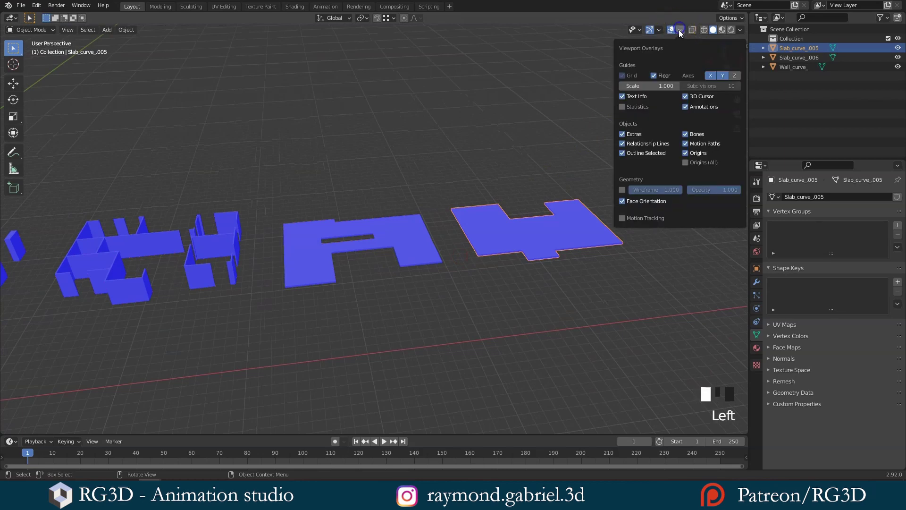
left_click(621, 201)
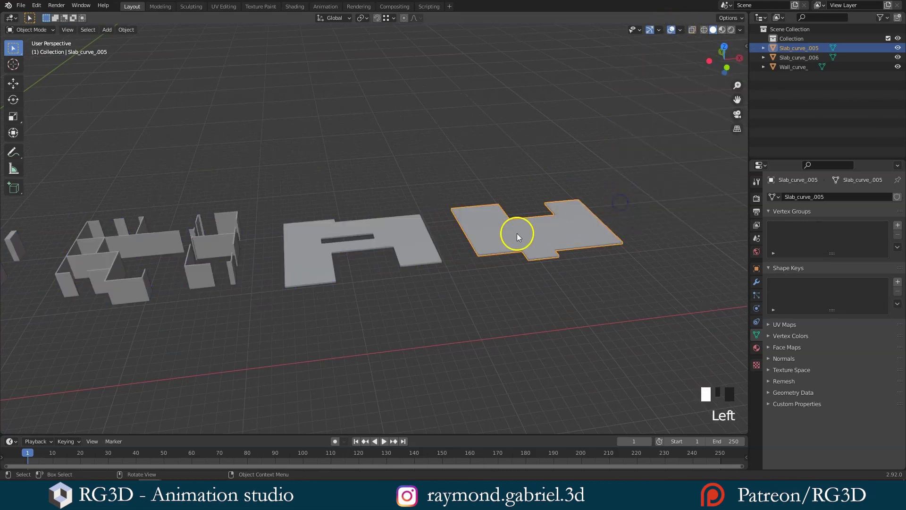
scroll(489, 253, "down", 2)
Step: Turn off the face normals overlay in Edit Mode, then return to Object Mode
key("Tab")
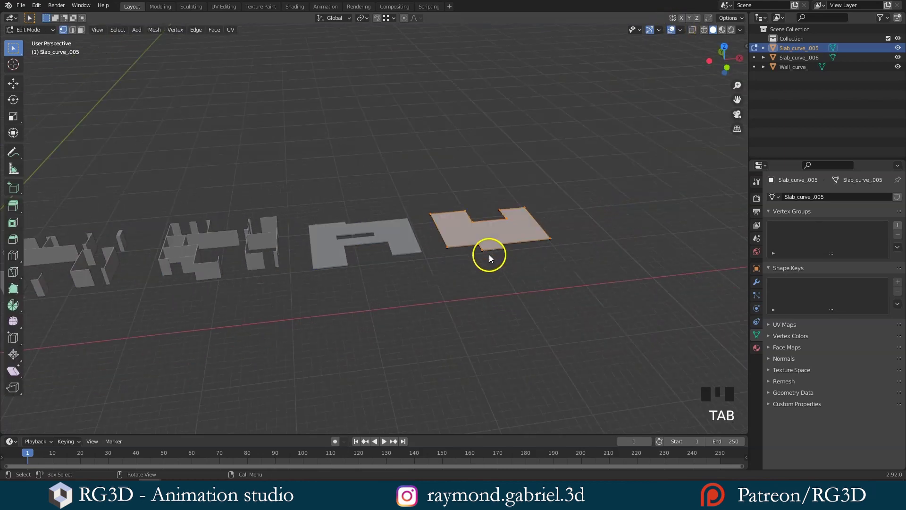
left_click(680, 30)
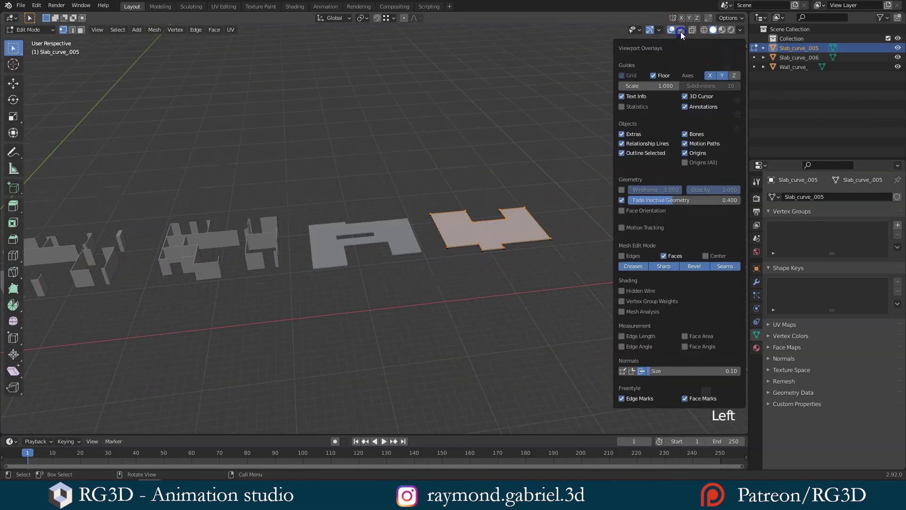
left_click(641, 372)
key("Tab")
Step: Inspect the walls, the A-shaped slab Slab_curve_006 and the right-hand slab Slab_curve_005 by selecting each
middle_click_drag(472, 310, 479, 281, "shift")
scroll(436, 286, "up", 2)
left_click(478, 281)
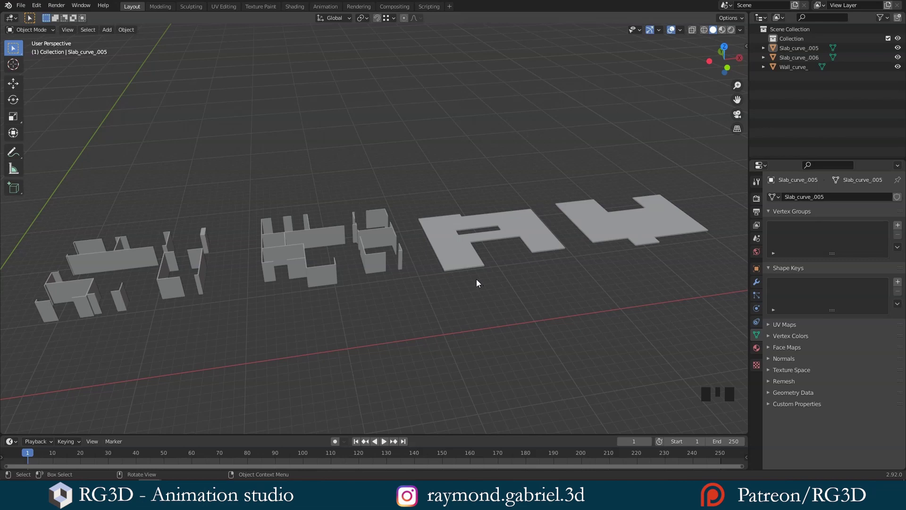
left_click(339, 252)
left_click(455, 256)
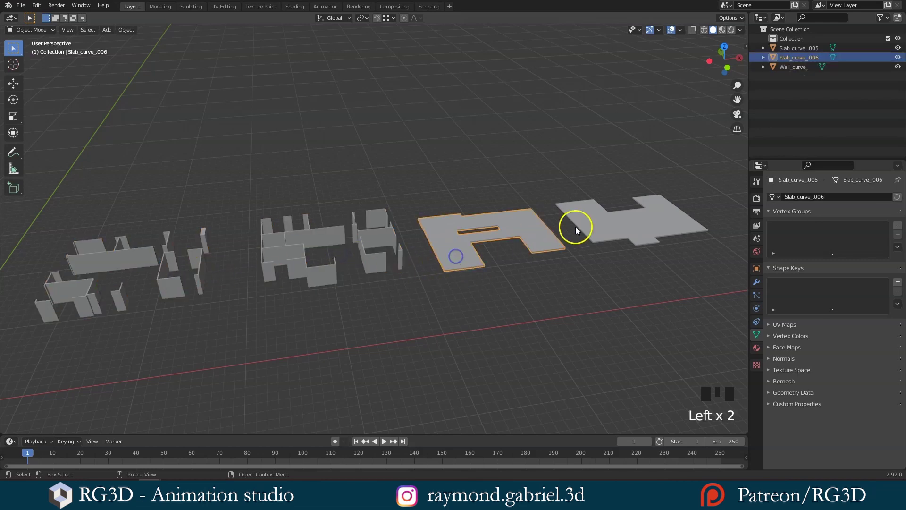
left_click(597, 219)
middle_click_drag(455, 247, 435, 237)
Step: Select the wall object Wall_curve_
left_click(421, 240)
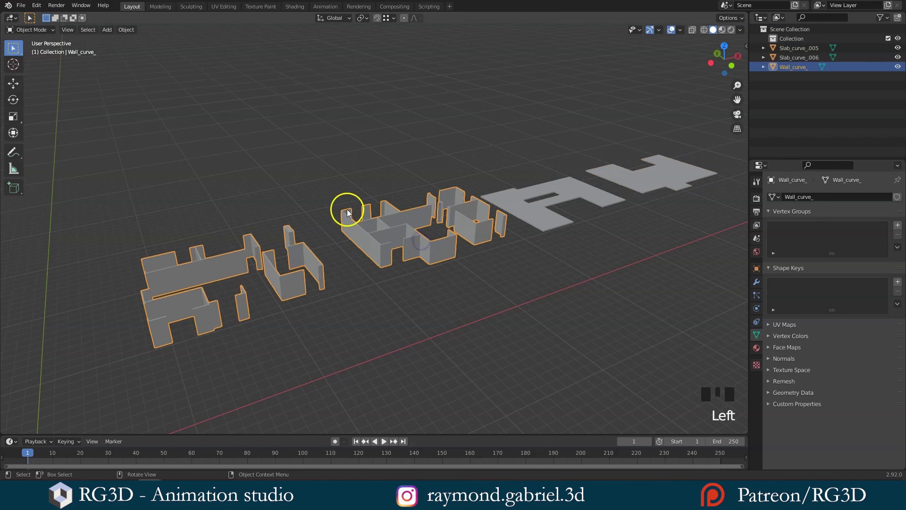
scroll(349, 236, "up", 2)
middle_click_drag(349, 245, 298, 268)
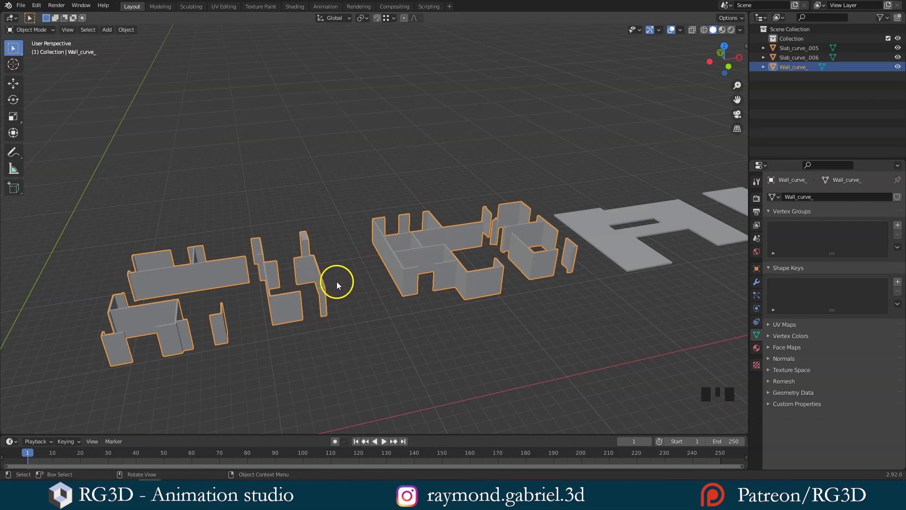
left_click(625, 213)
left_click(430, 265)
Step: Enter Edit Mode on the walls, deselect all vertices, and switch to wireframe shading
key("Tab")
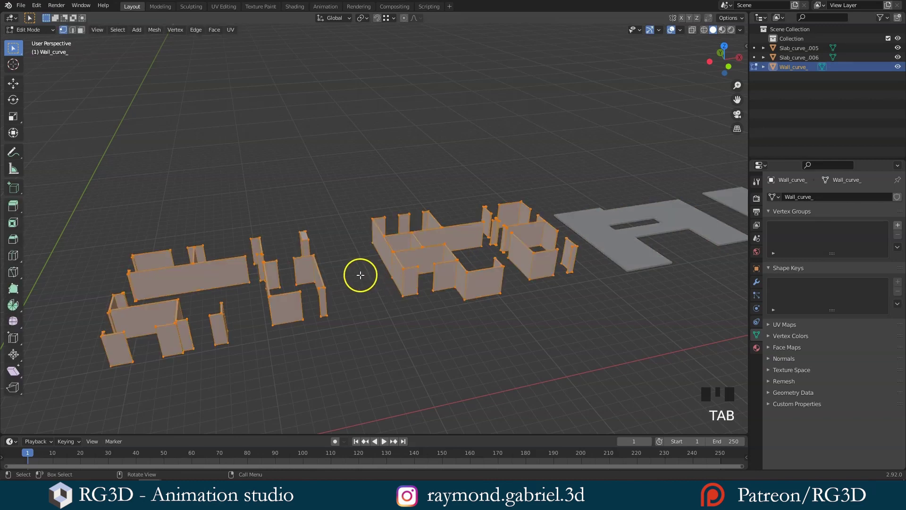
key("alt+a")
middle_click_drag(370, 271, 364, 265)
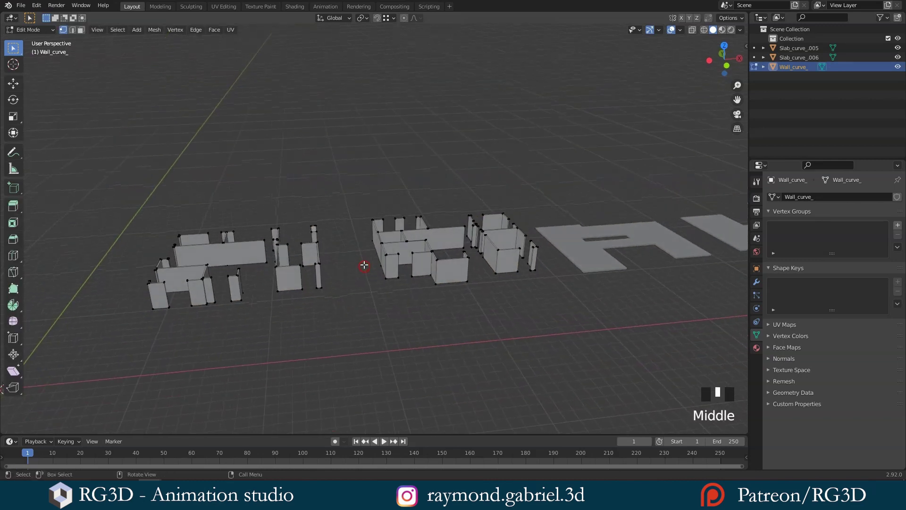
key("z")
left_click(302, 267)
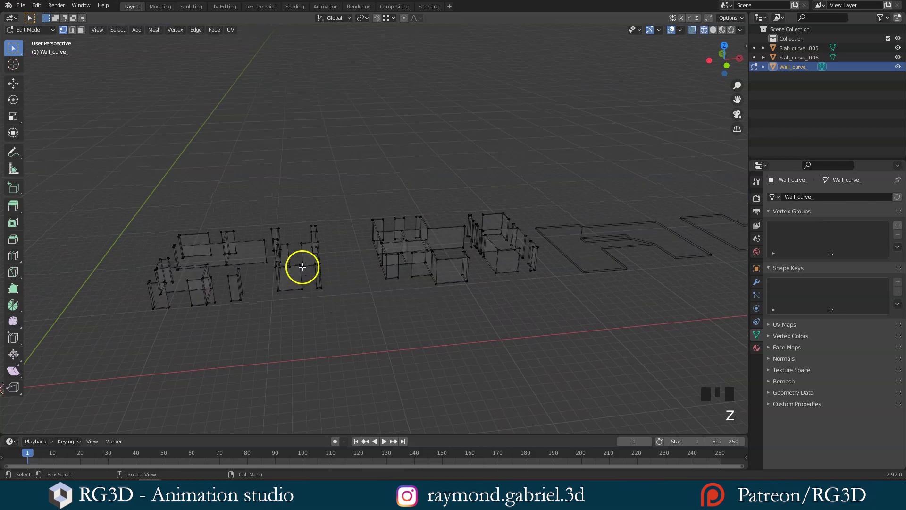
mouse_move(299, 265)
middle_mouse_down()
mouse_move(303, 255)
mouse_move(374, 254)
middle_mouse_up()
Step: Box-select the left wall group and separate it into its own object
key("b")
left_click_drag(405, 210, 208, 329)
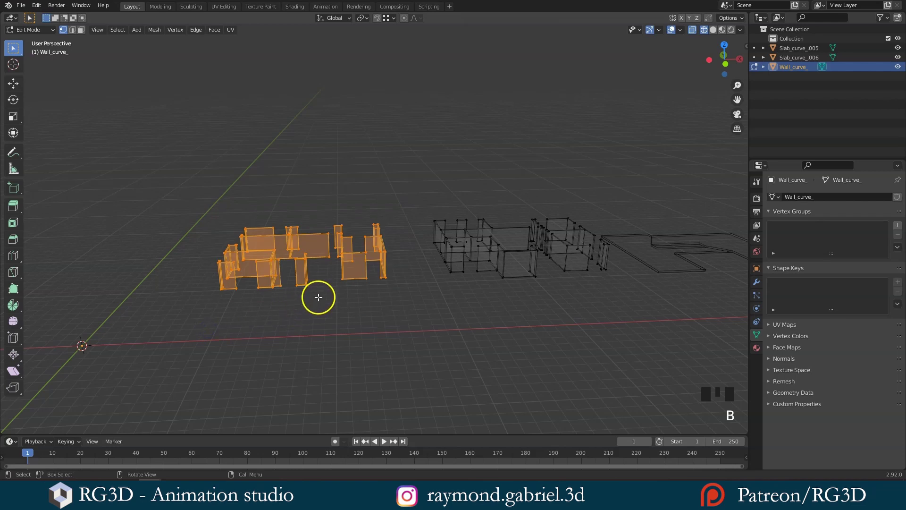
key("p")
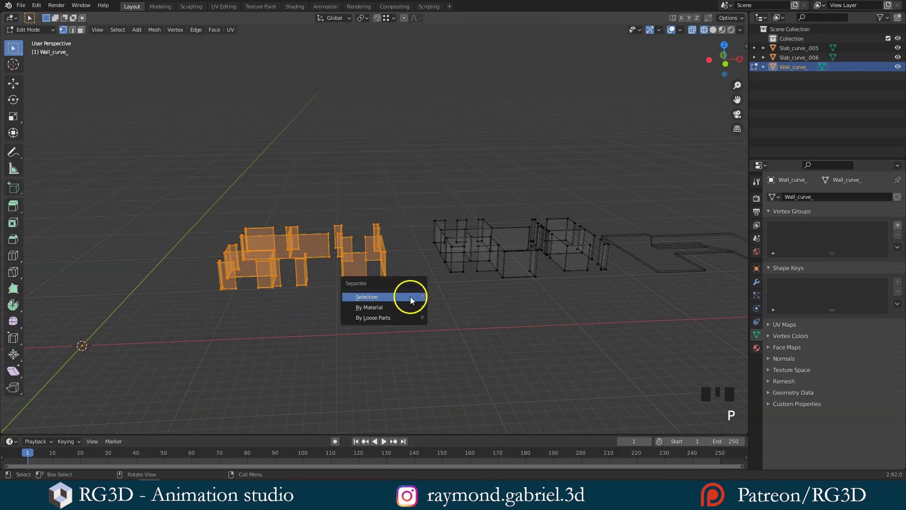
left_click(378, 297)
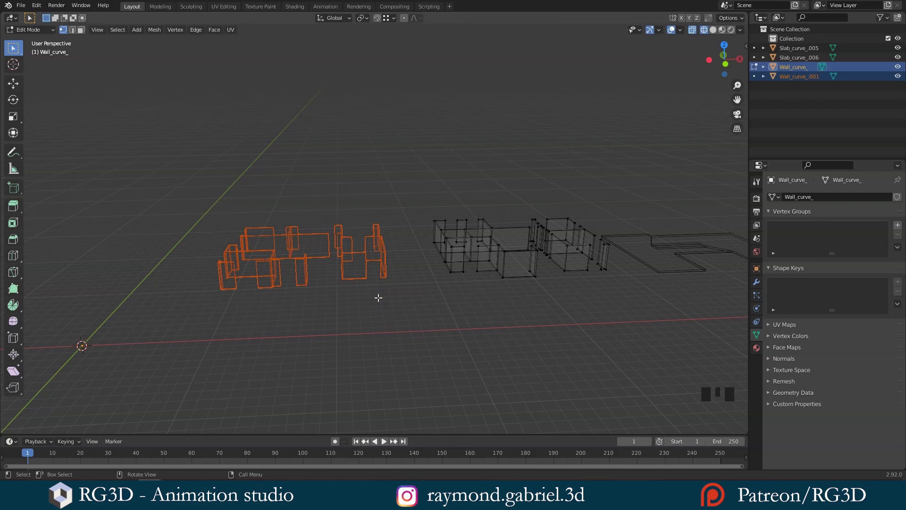
key("Tab")
middle_click_drag(406, 281, 365, 278, "shift")
key("alt+a")
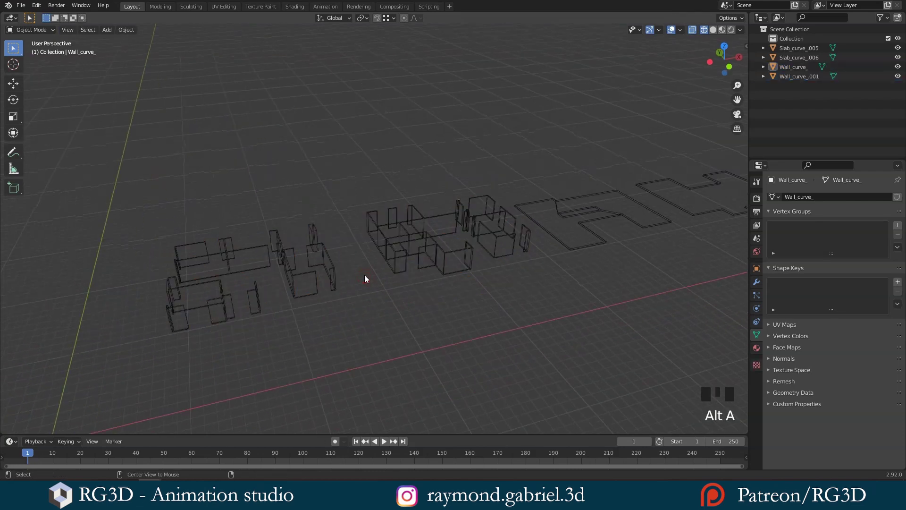
Step: Select the separated left wall group and switch the viewport to solid shading
left_click(323, 284)
middle_click_drag(316, 304, 360, 259, "shift")
key("z")
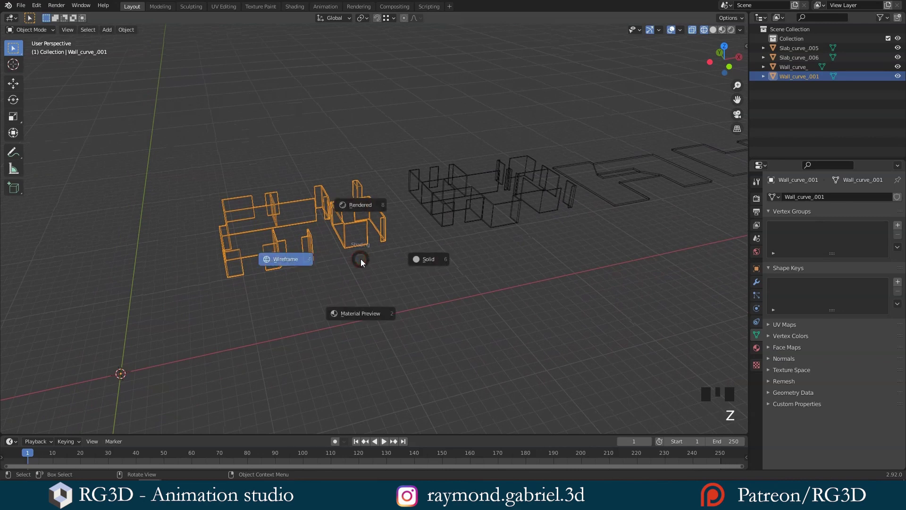
left_click(431, 256)
Step: Look over the whole plan, then select only the left wall group Wall_curve_.001
middle_click_drag(303, 311, 370, 278, "shift")
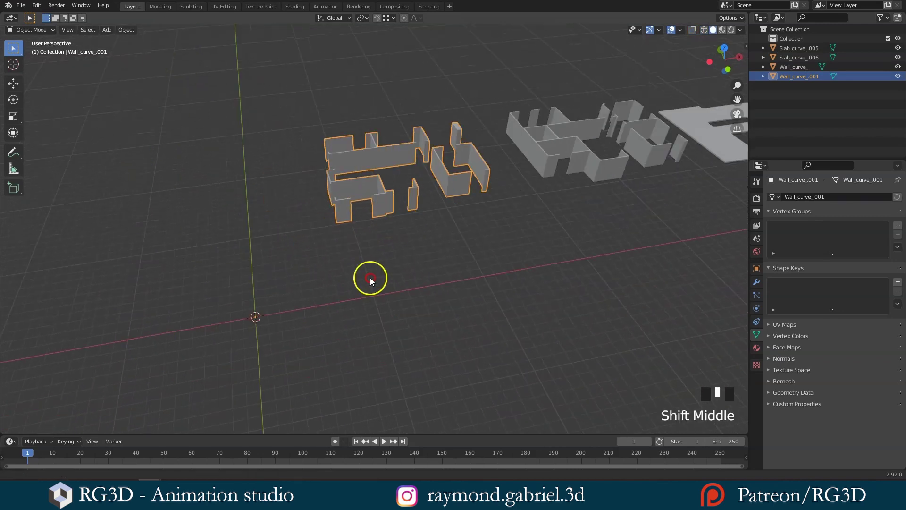
scroll(367, 276, "up", 2)
scroll(265, 303, "up", 2)
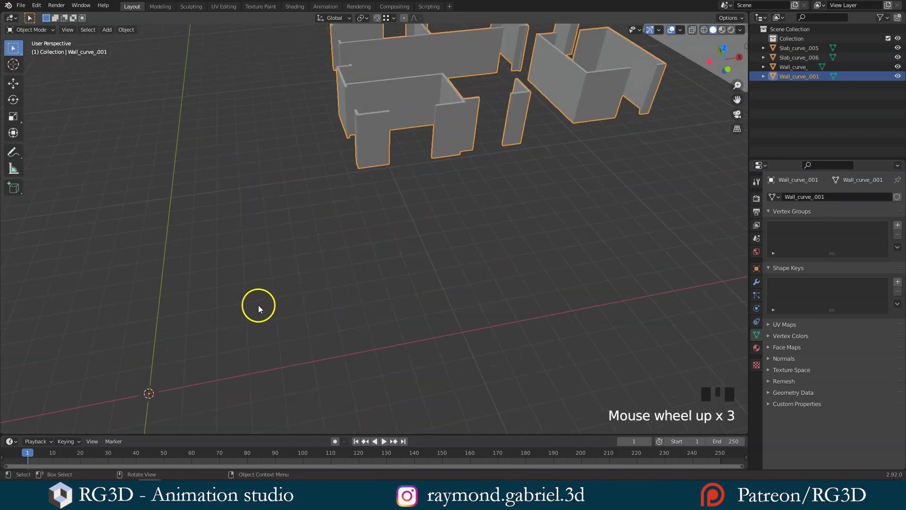
middle_click_drag(259, 305, 320, 274, "shift")
scroll(291, 311, "up", 1)
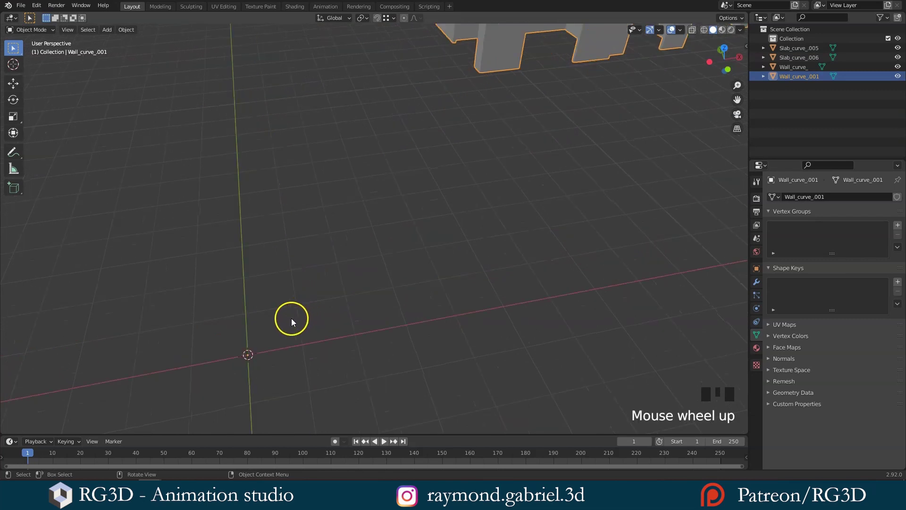
scroll(265, 359, "down", 4)
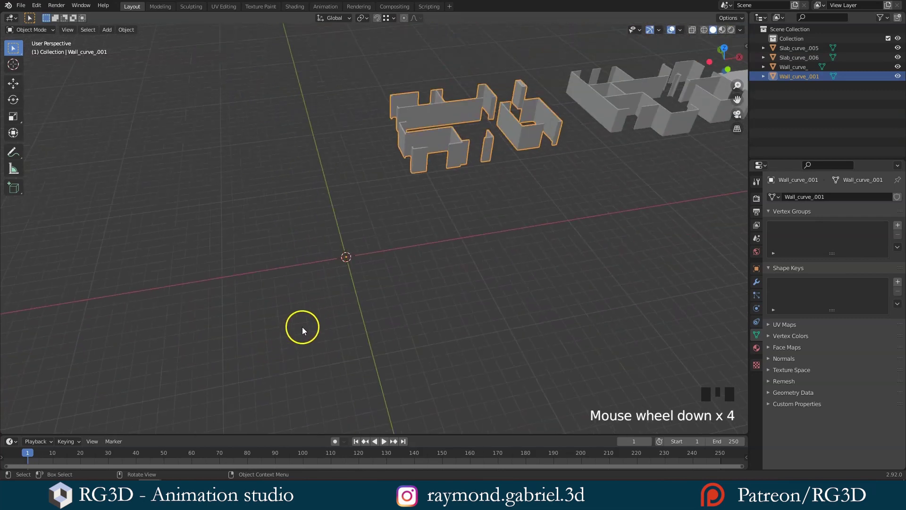
middle_click_drag(302, 327, 358, 303, "shift")
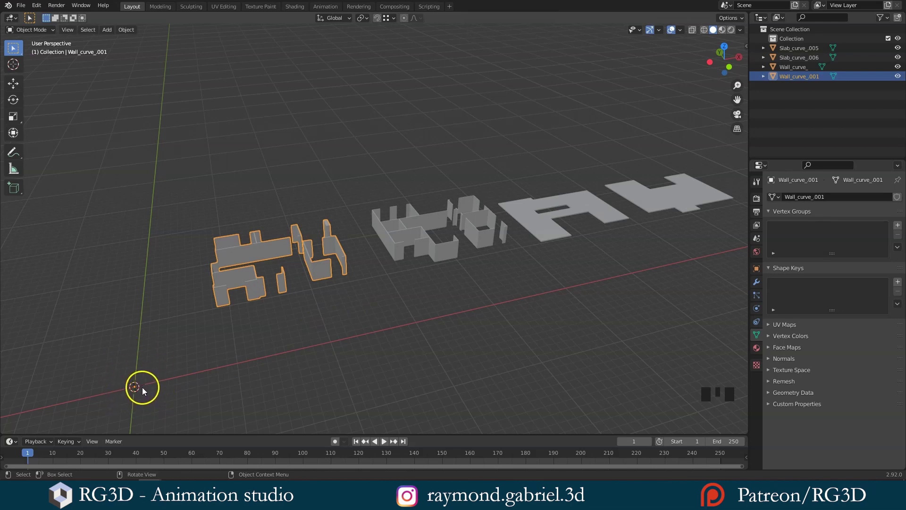
key("alt+a")
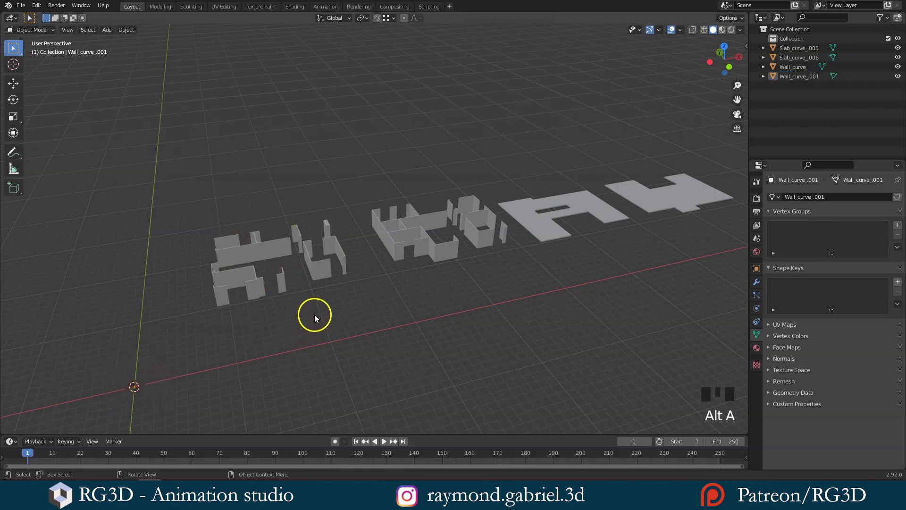
left_click(320, 272)
Step: Select all four objects and apply Origin to Geometry, then check the left walls' origin
key("a")
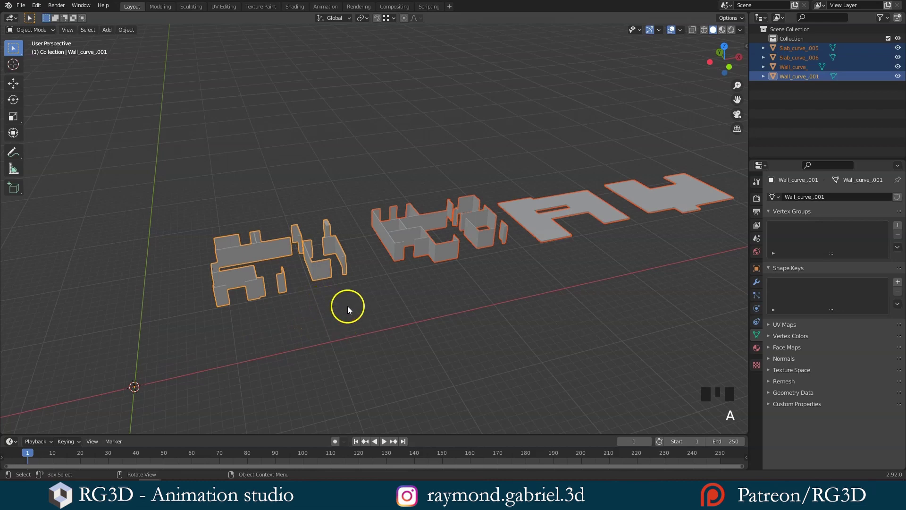
right_click(367, 270)
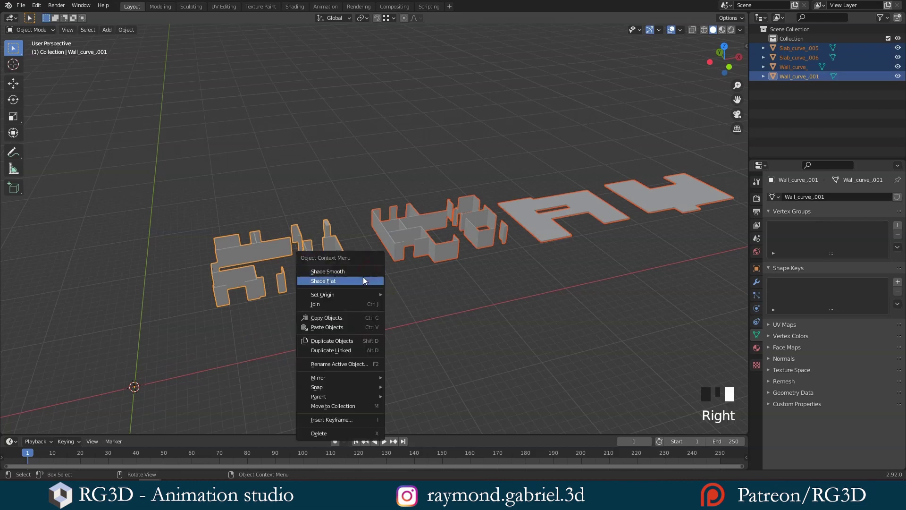
mouse_move(335, 297)
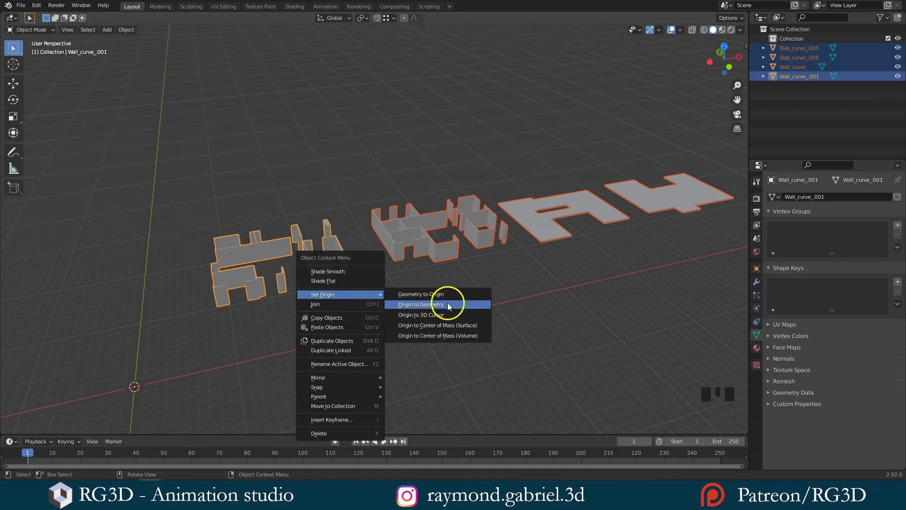
left_click(421, 305)
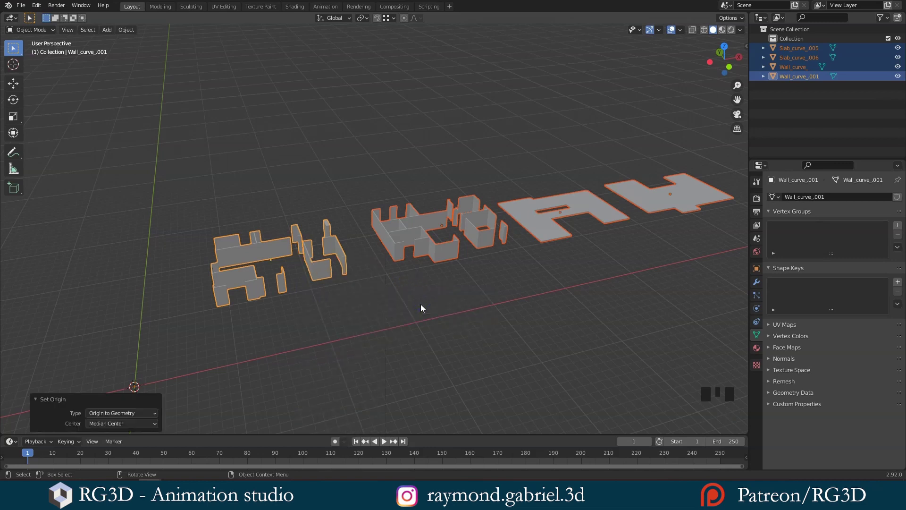
scroll(427, 277, "up", 3)
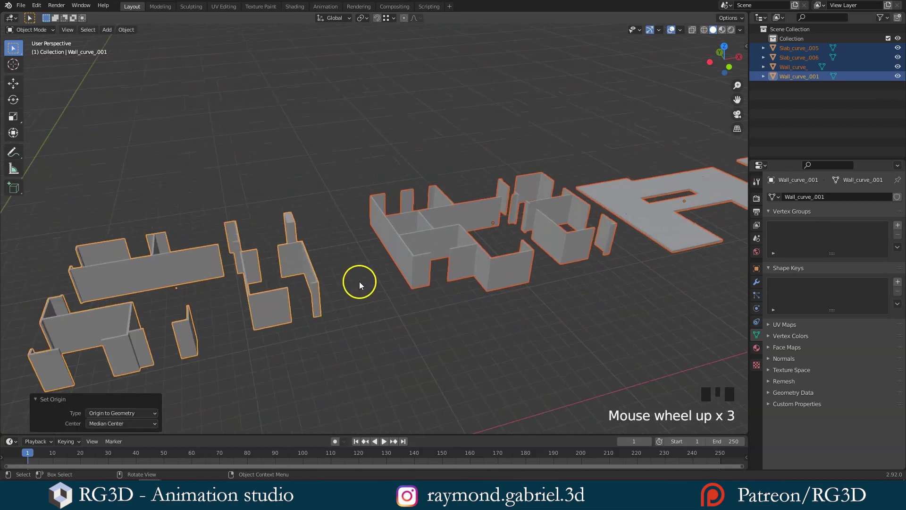
left_click(492, 230)
middle_click_drag(350, 255, 308, 215)
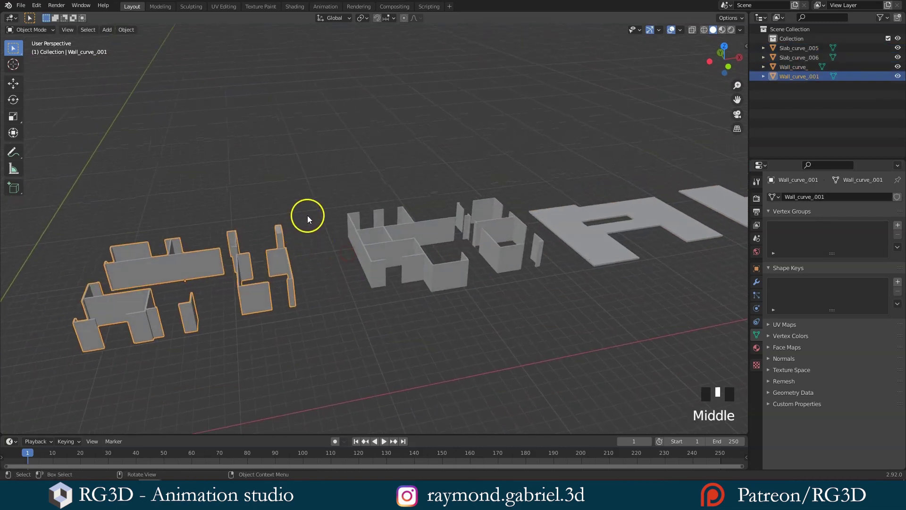
Step: Select the middle walls, the A-shaped slab and the right-hand slab Slab_curve_005 in turn
left_click(398, 242)
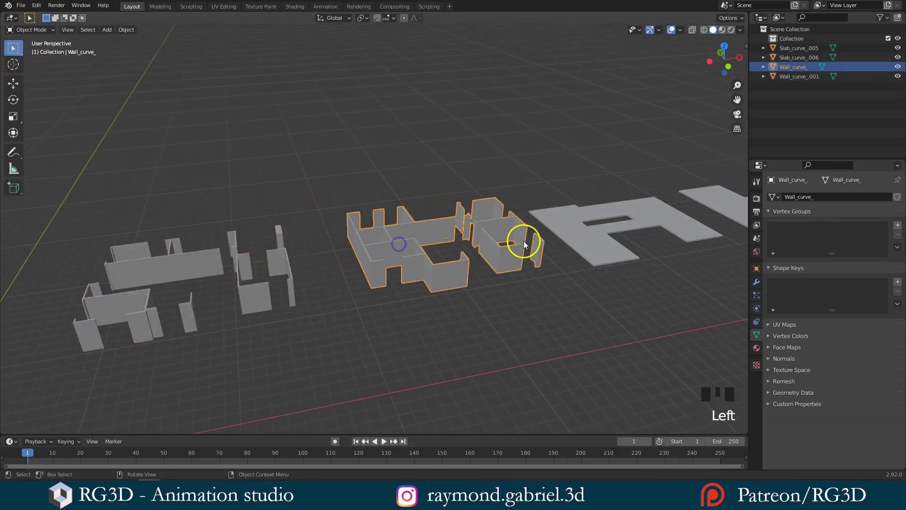
left_click(568, 234)
scroll(614, 222, "down", 2)
left_click(634, 211)
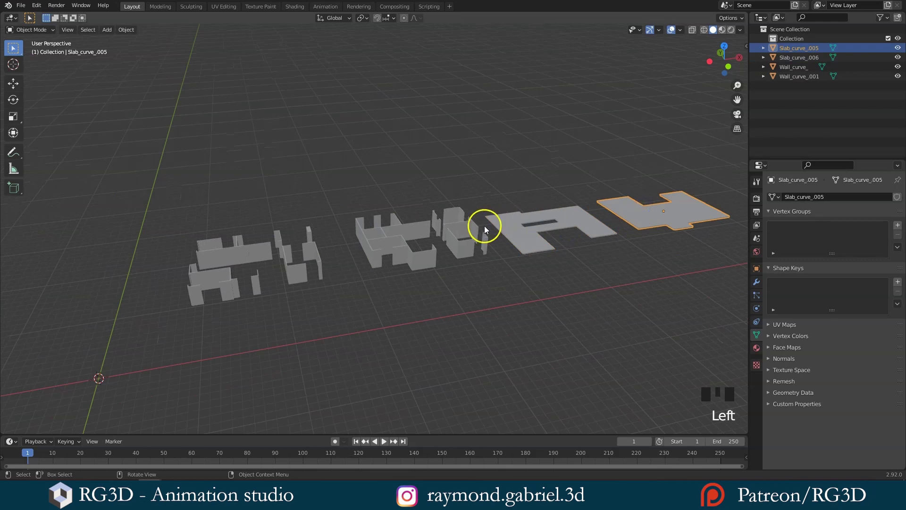
Step: Set the snapping target to Vertex in the Snap popover
left_click(386, 19)
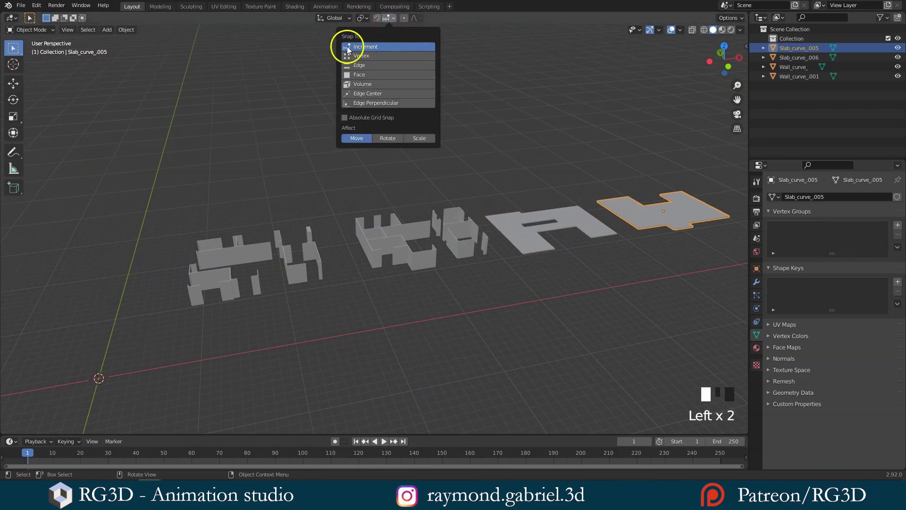
left_click(378, 56)
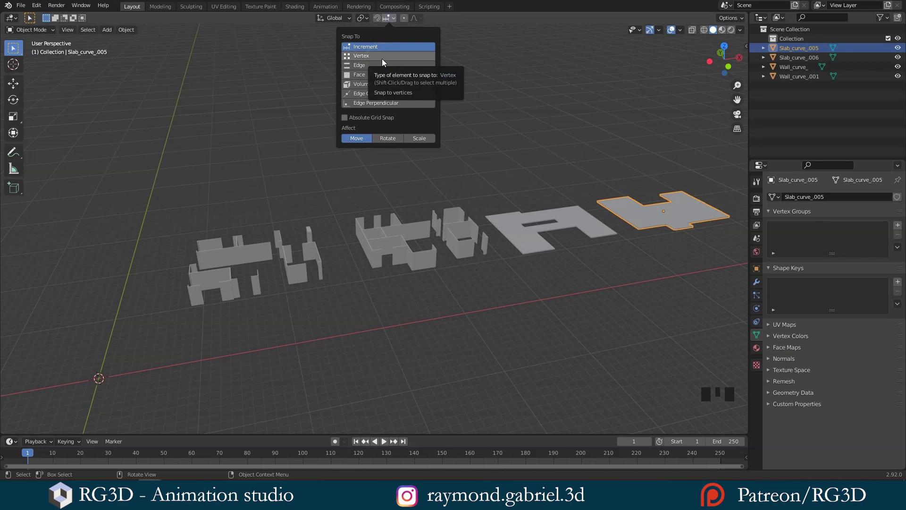
left_click(382, 56)
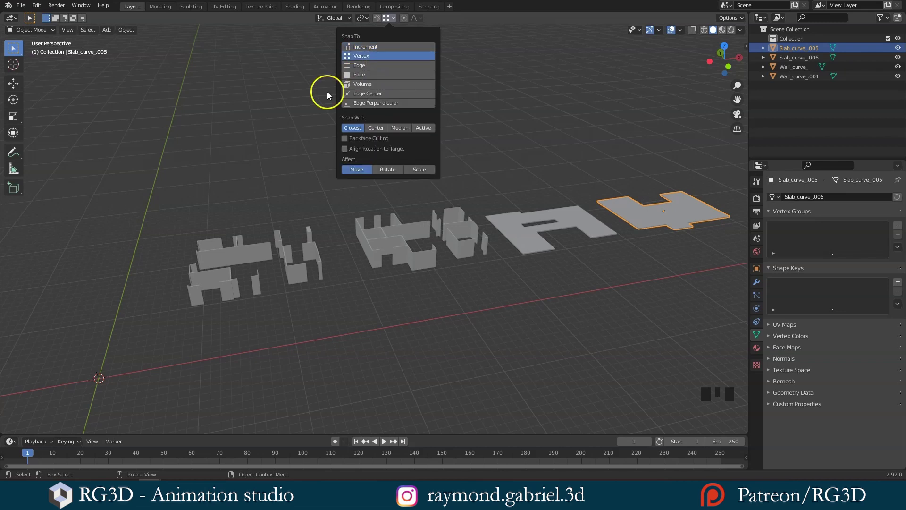
left_click(279, 254)
Step: Look over the plan, clicking the middle walls and a slab, then clear the selection
scroll(288, 276, "up", 3)
middle_click_drag(288, 276, 406, 236, "shift")
scroll(282, 229, "down", 1)
middle_click_drag(370, 204, 415, 238, "shift")
left_click(439, 250)
left_click(582, 219)
left_click(701, 204)
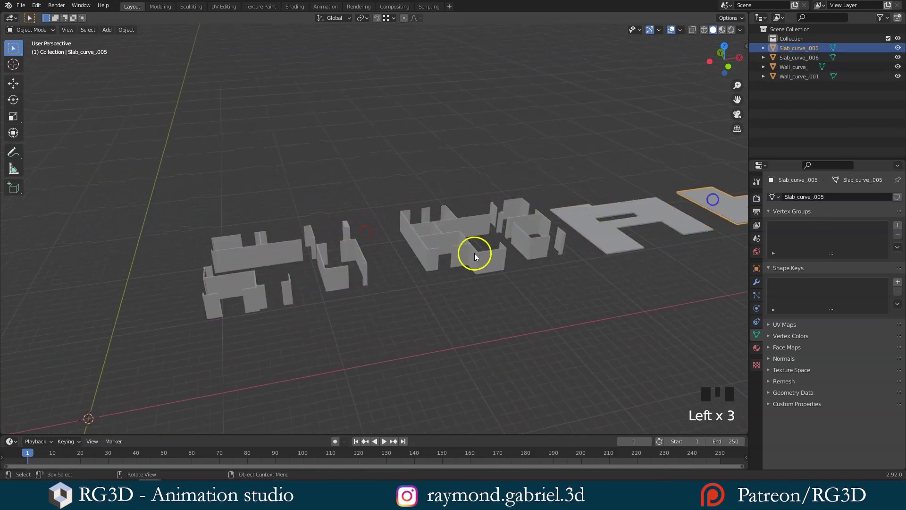
scroll(231, 290, "up", 1)
Step: Raise the U-shaped slab Slab_curve_006 5.0376 m along Z
left_click(528, 234)
mouse_move(509, 257)
middle_mouse_down()
mouse_move(520, 277)
mouse_move(523, 245)
mouse_move(492, 243)
mouse_move(527, 264)
mouse_move(514, 268)
middle_mouse_up()
scroll(561, 256, "up", 1)
key("g")
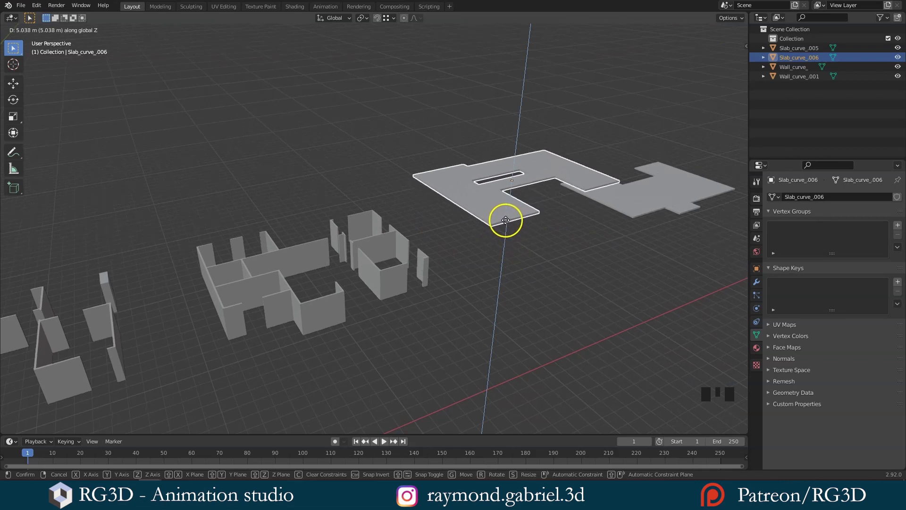
left_click(506, 220)
middle_click_drag(510, 218, 415, 238)
Step: Slide the slab −44.704 m along X with vertex snapping, over the left walls
scroll(503, 235, "up", 2)
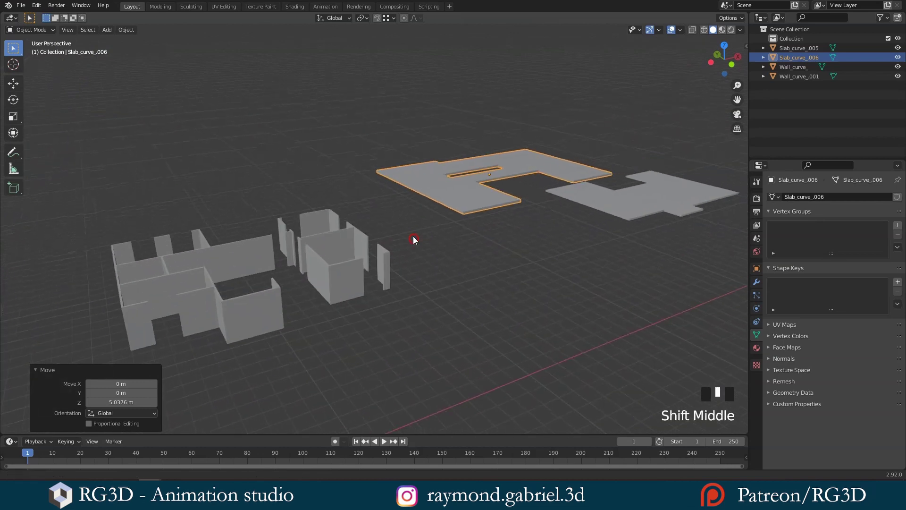
scroll(527, 202, "up", 3)
scroll(485, 230, "down", 4)
middle_click_drag(485, 230, 298, 265, "shift")
scroll(345, 287, "up", 1)
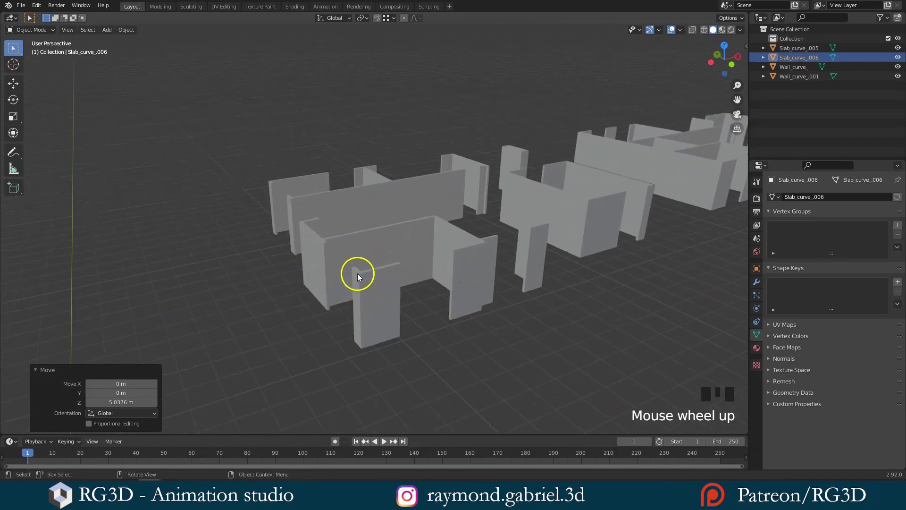
scroll(370, 270, "down", 6)
middle_click_drag(370, 269, 439, 263, "shift")
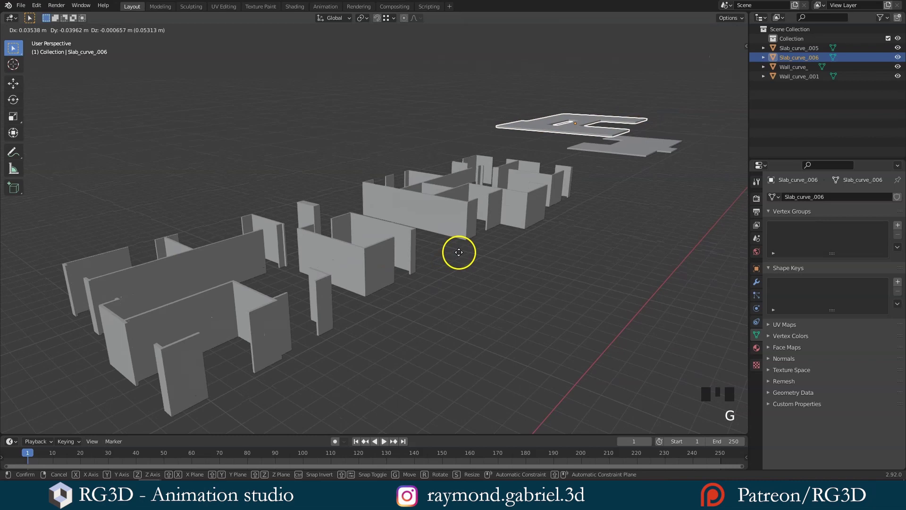
key("x")
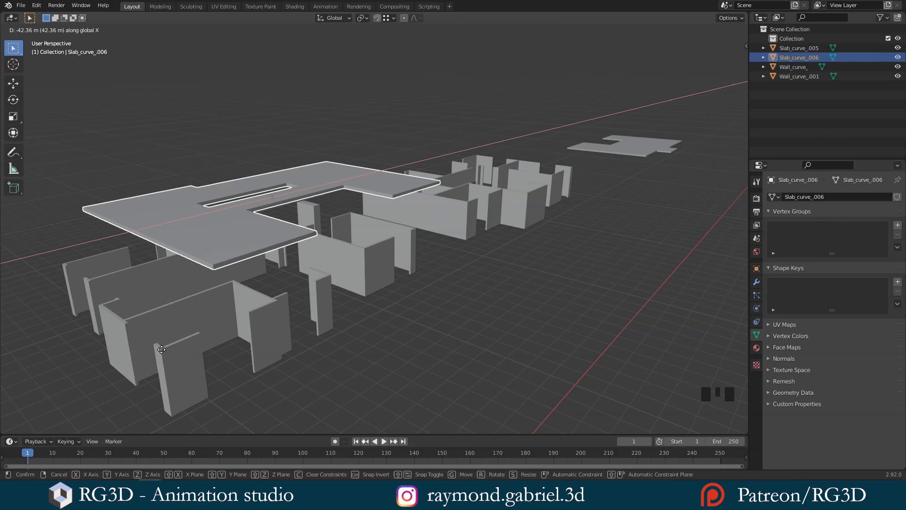
key("ctrl")
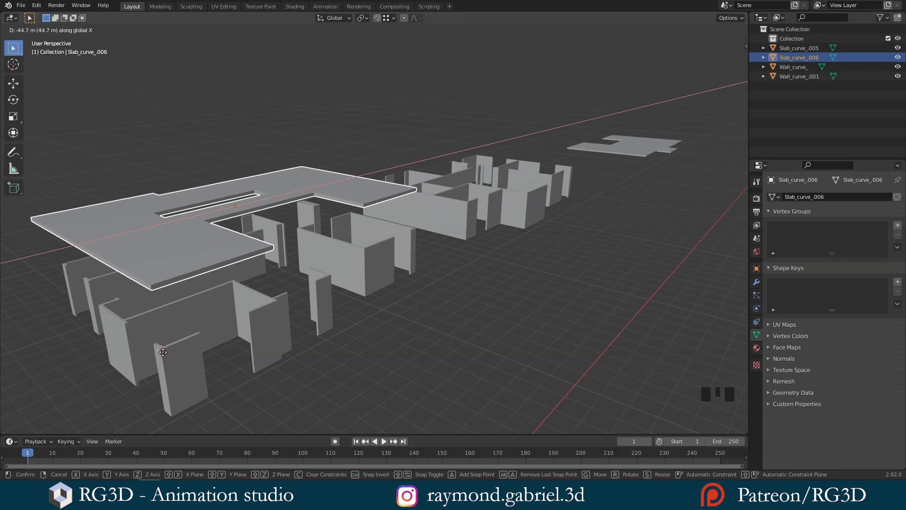
left_click(163, 352)
Step: Set Snap With to Closest and lower the slab 2.2376 m onto the wall tops
middle_click_drag(206, 346, 270, 282, "shift")
scroll(287, 329, "up", 2)
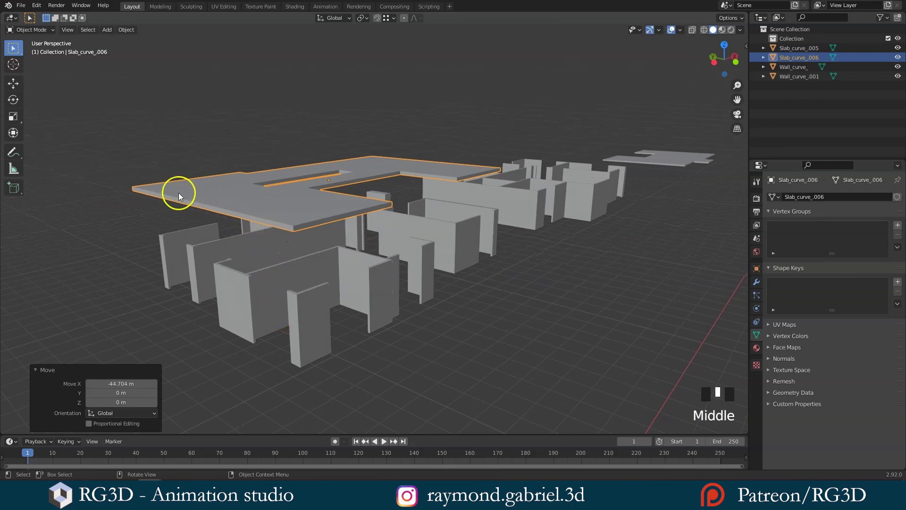
scroll(256, 248, "up", 2)
scroll(182, 264, "down", 2)
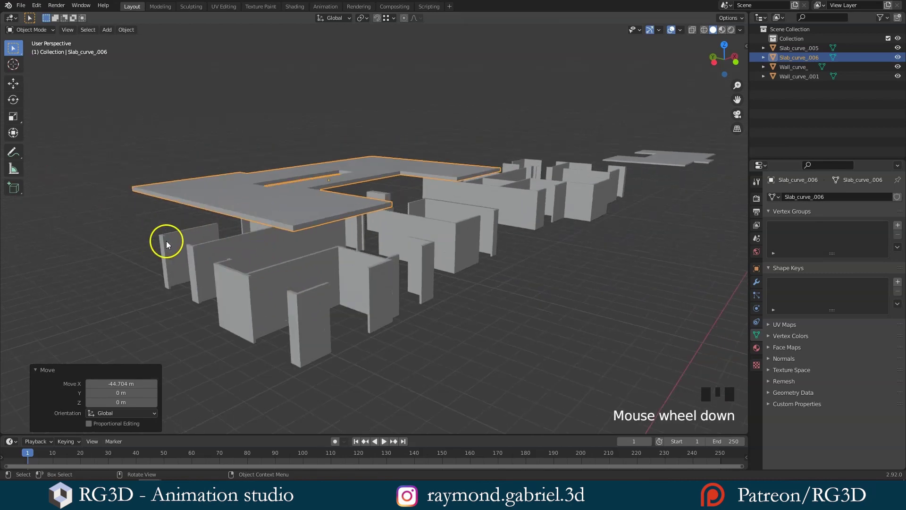
left_click(386, 18)
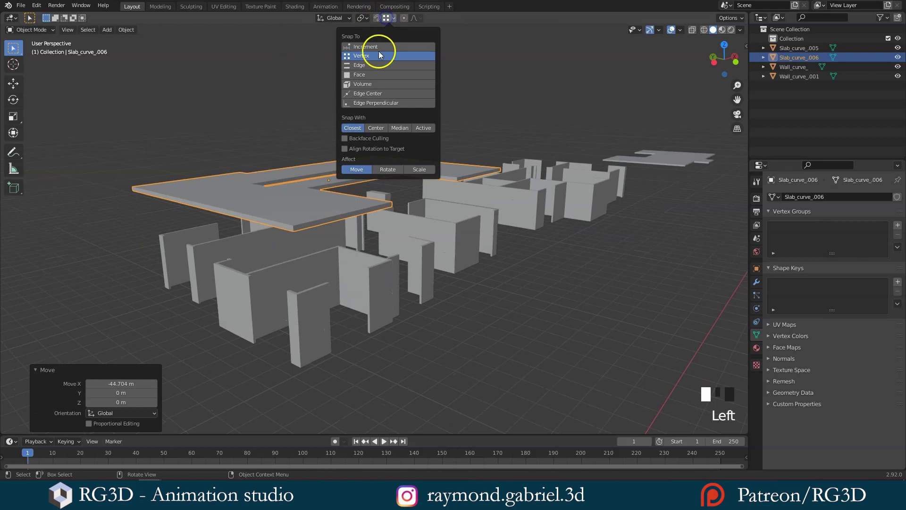
left_click(351, 129)
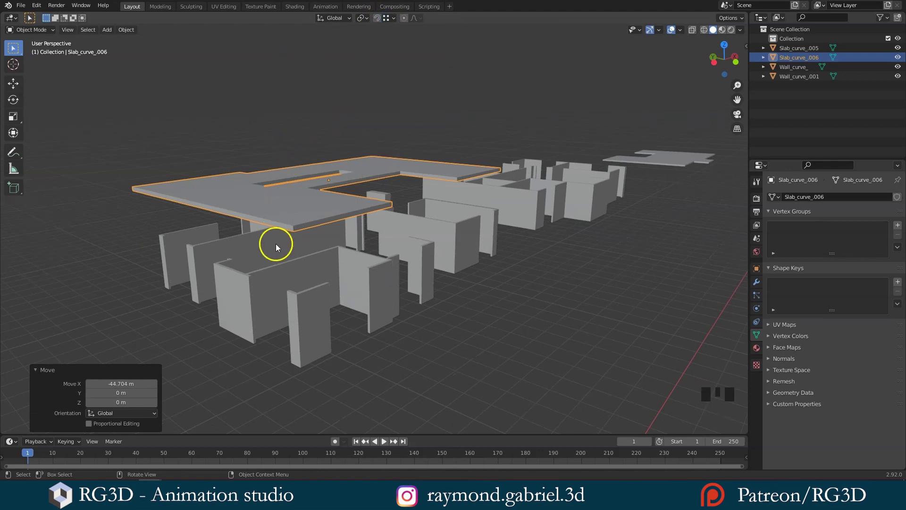
key("g")
key("z")
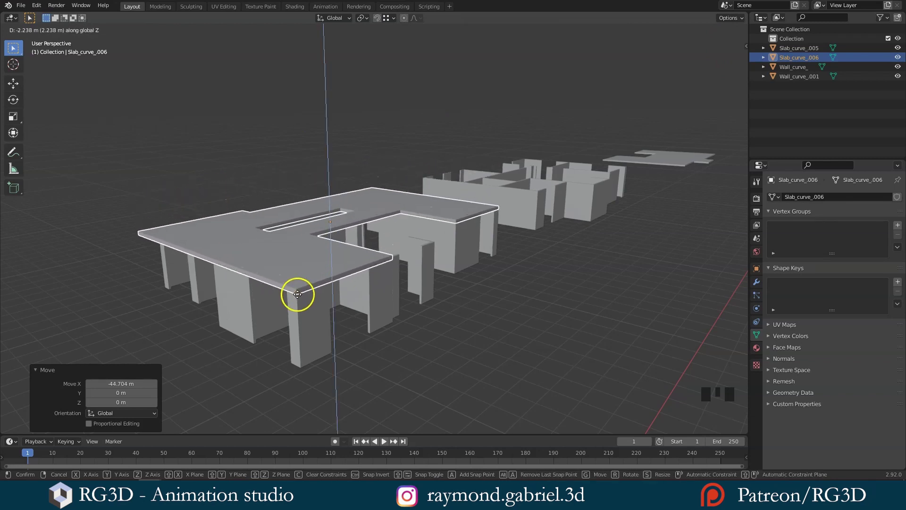
left_click(296, 296)
middle_click_drag(295, 296, 318, 302)
scroll(336, 287, "down", 2)
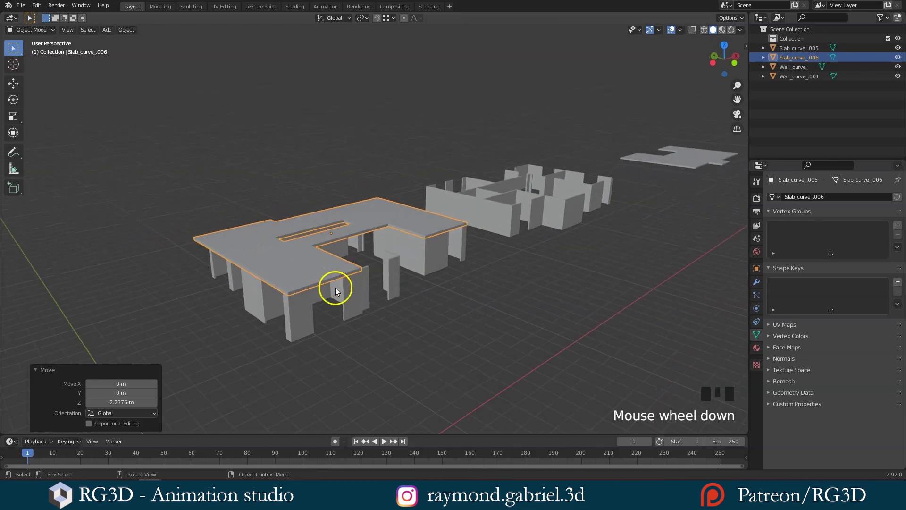
Step: Select the middle walls Wall_curve_ and lift them along Z
middle_click_drag(385, 252, 365, 279)
left_click(487, 261)
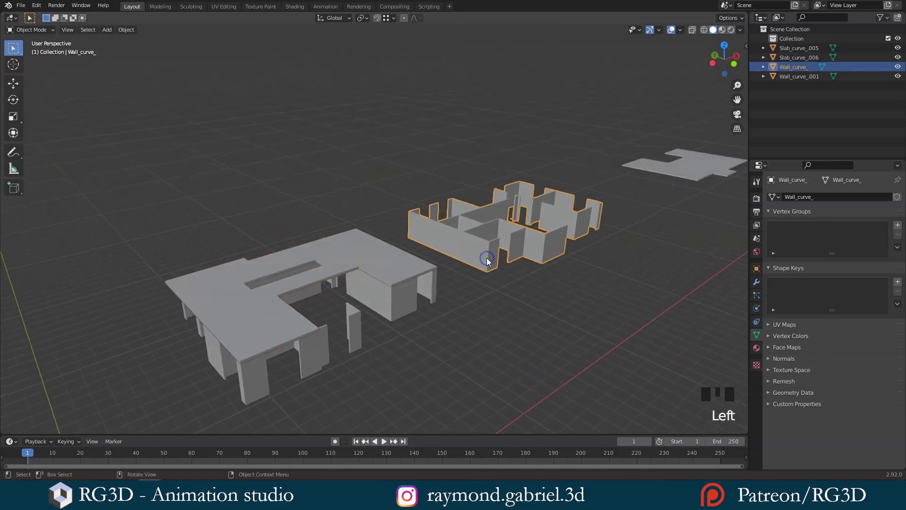
middle_click_drag(469, 289, 446, 295)
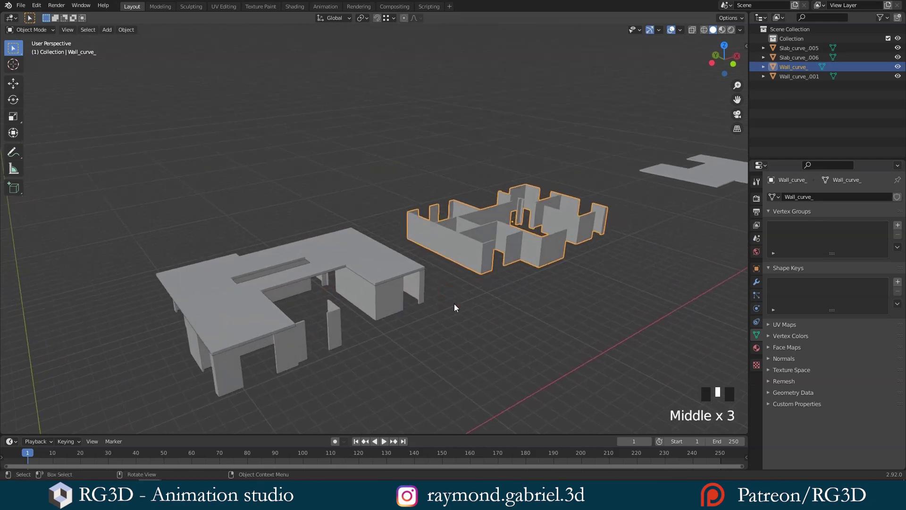
key("g")
key("z")
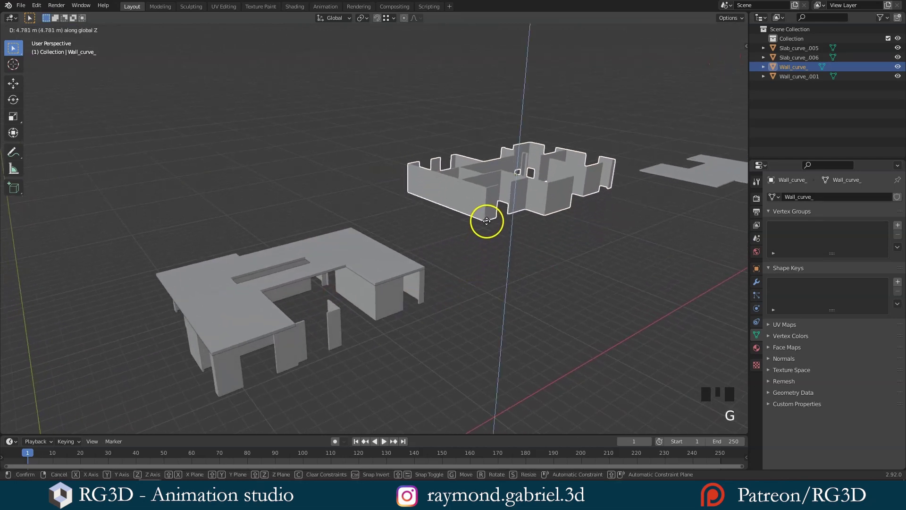
left_click(472, 234)
middle_click_drag(472, 234, 452, 216)
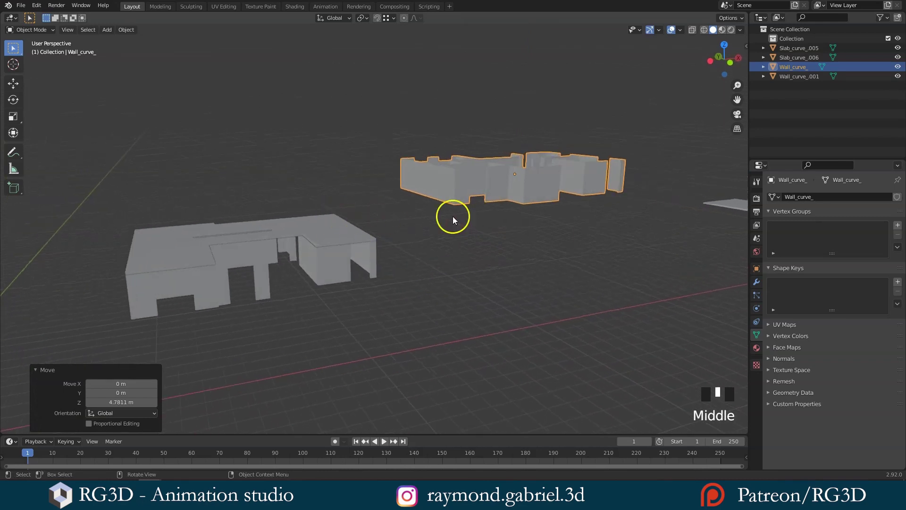
Step: Move the walls −23.374 m along X, above the first-floor slab
key("g")
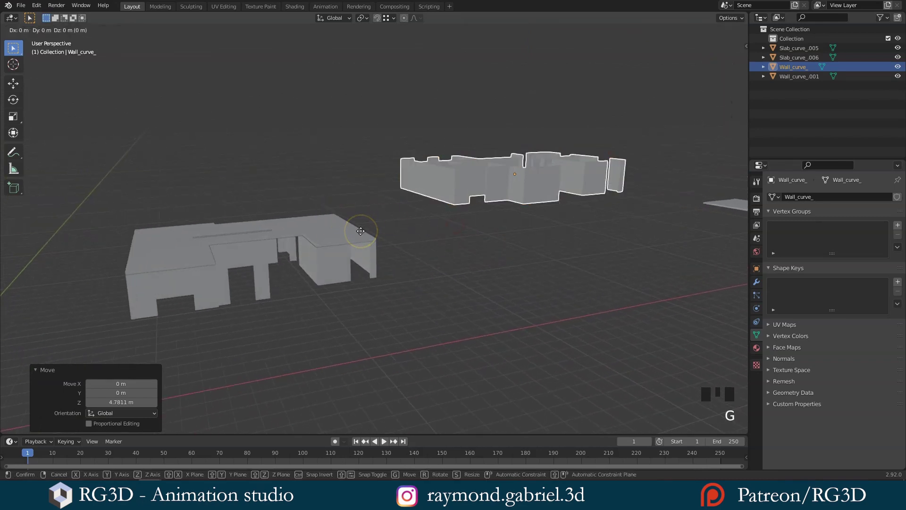
key("x")
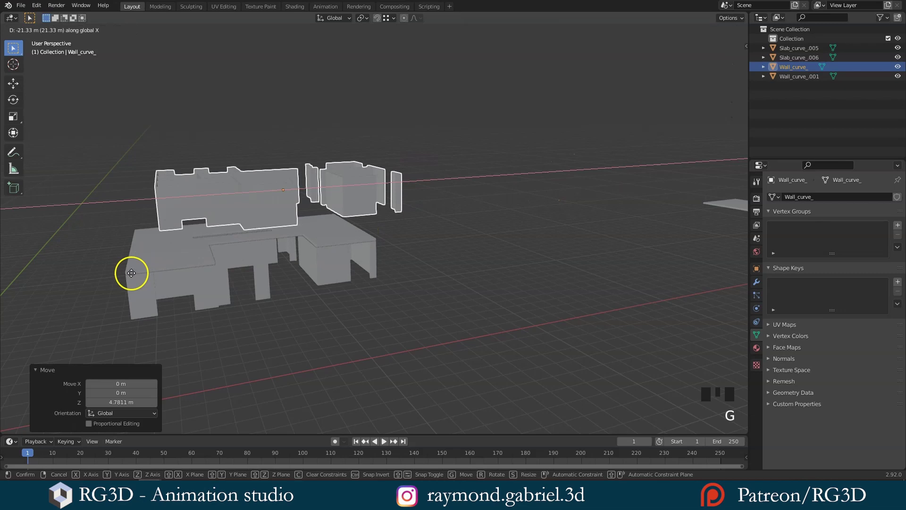
left_click(127, 269)
middle_click_drag(128, 269, 338, 288)
Step: Lower the walls along Z to sit on the slab, a net 3 m up
key("g")
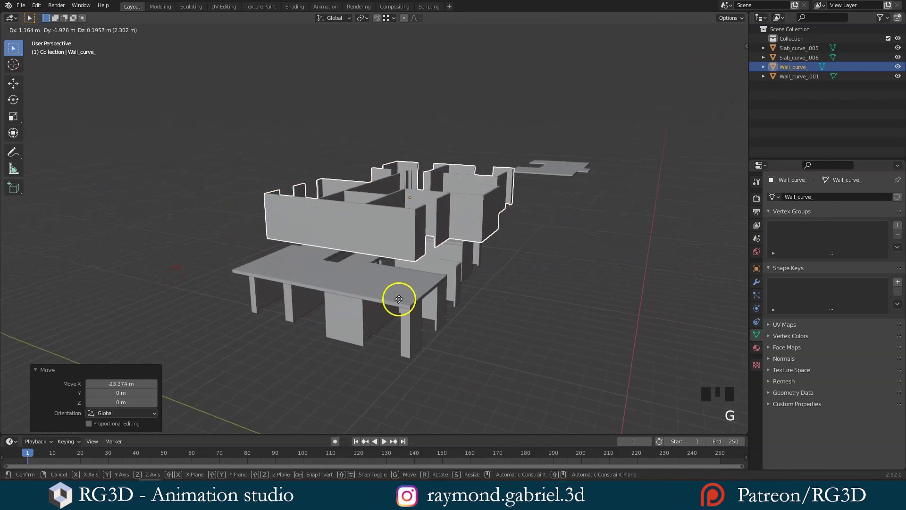
key("z")
left_click(409, 300)
middle_click_drag(404, 300, 410, 265)
scroll(401, 287, "up", 2)
scroll(425, 259, "down", 3)
key("alt+a")
Step: Raise Slab_curve_.005 vertically and slide it along X until it sits above the building
left_click(634, 182)
key("g")
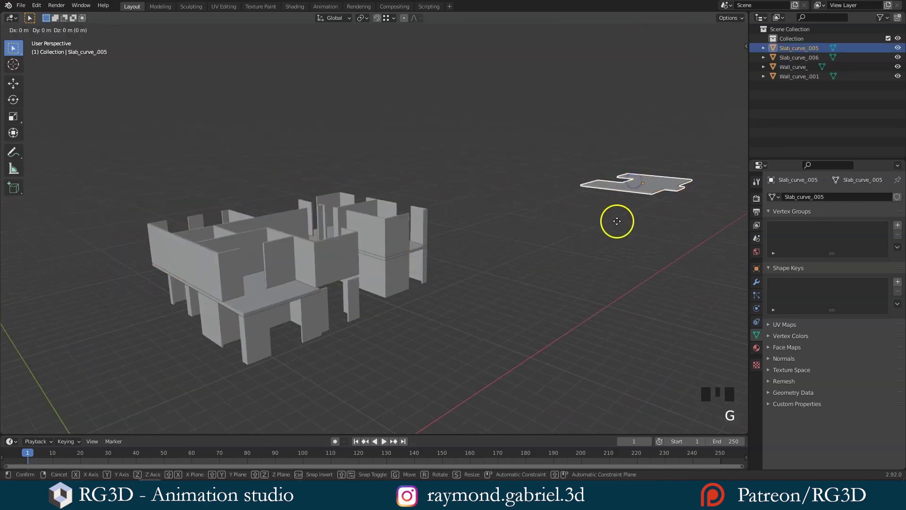
key("z")
left_click(591, 160)
key("g")
key("x")
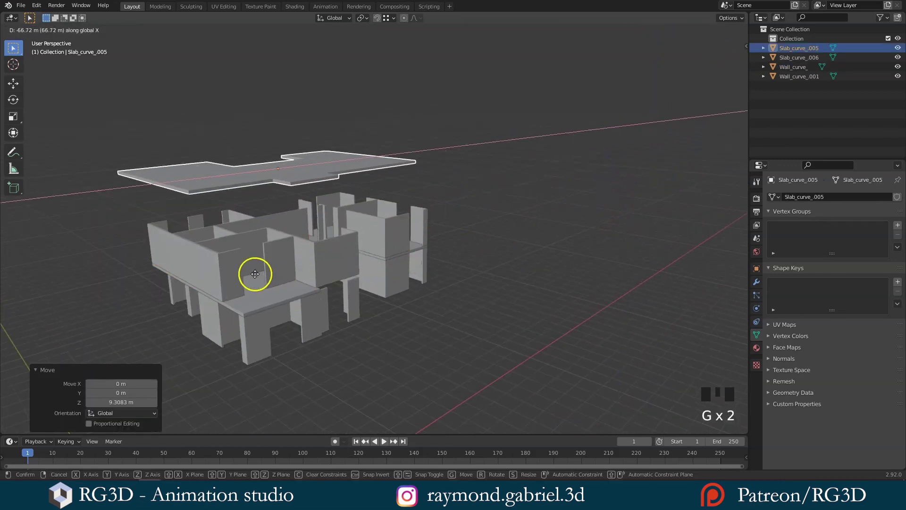
left_click(221, 263)
Step: Lower the slab 3.5083 m along Z onto the upper walls as the roof
key("g")
key("z")
left_click(225, 261)
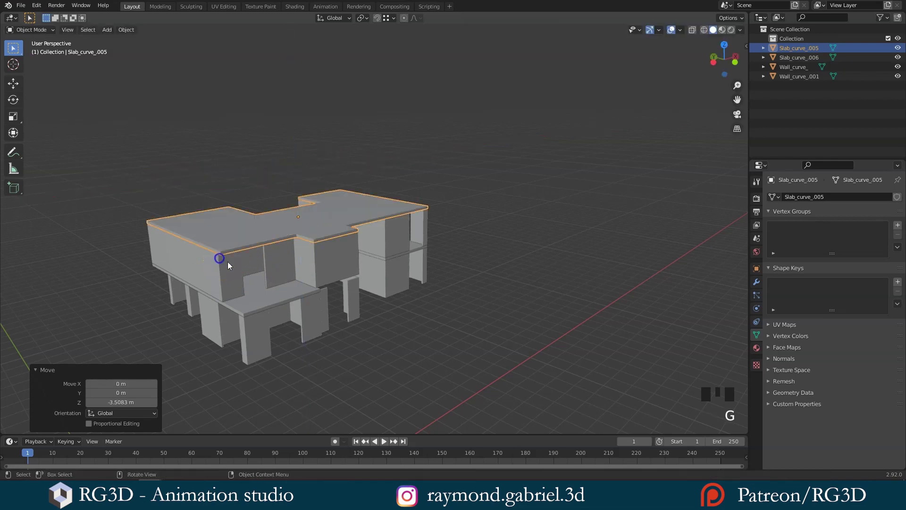
scroll(240, 271, "up", 2)
middle_click_drag(248, 271, 273, 272)
Step: Deselect everything and orbit around the finished two-storey house to inspect it
key("alt+a")
middle_click_drag(350, 287, 427, 266)
middle_click_drag(426, 267, 343, 214)
scroll(319, 269, "up", 2)
left_click(378, 239)
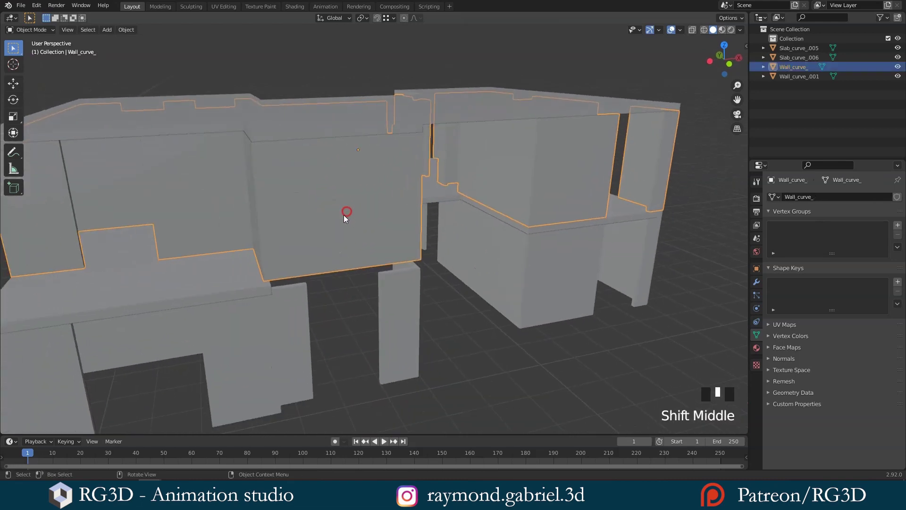
scroll(330, 248, "up", 1)
key("alt+a")
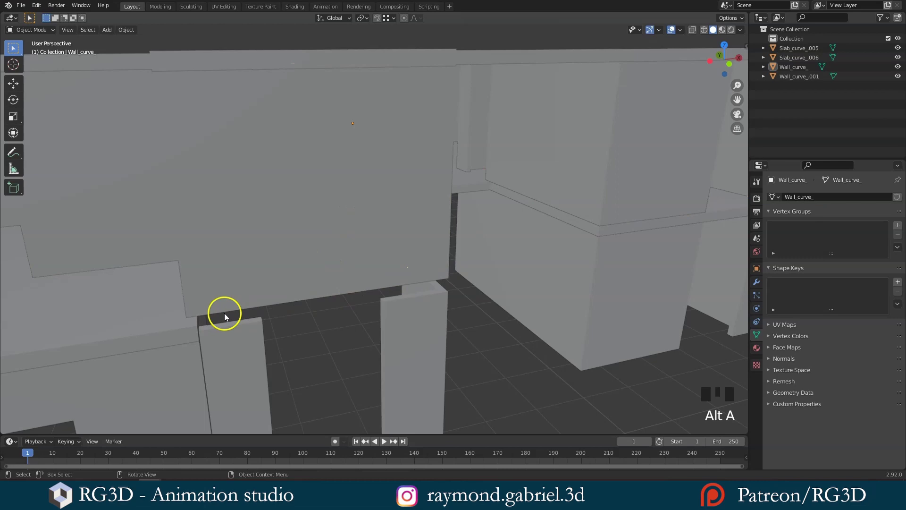
middle_click_drag(225, 313, 155, 241)
middle_click_drag(256, 200, 212, 217)
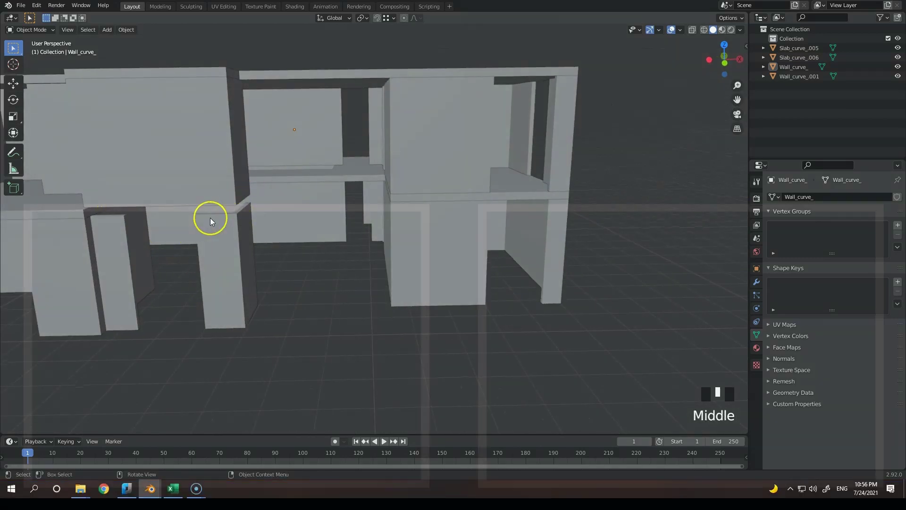